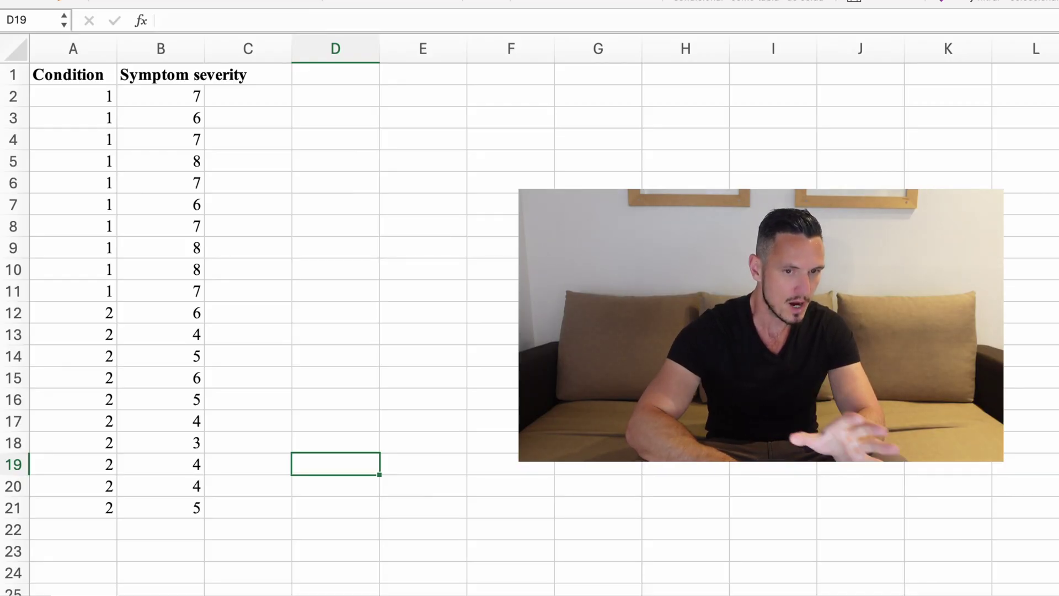
- Change the heading of the first data column in cell A1 from Condition to Treatment
click(492, 247)
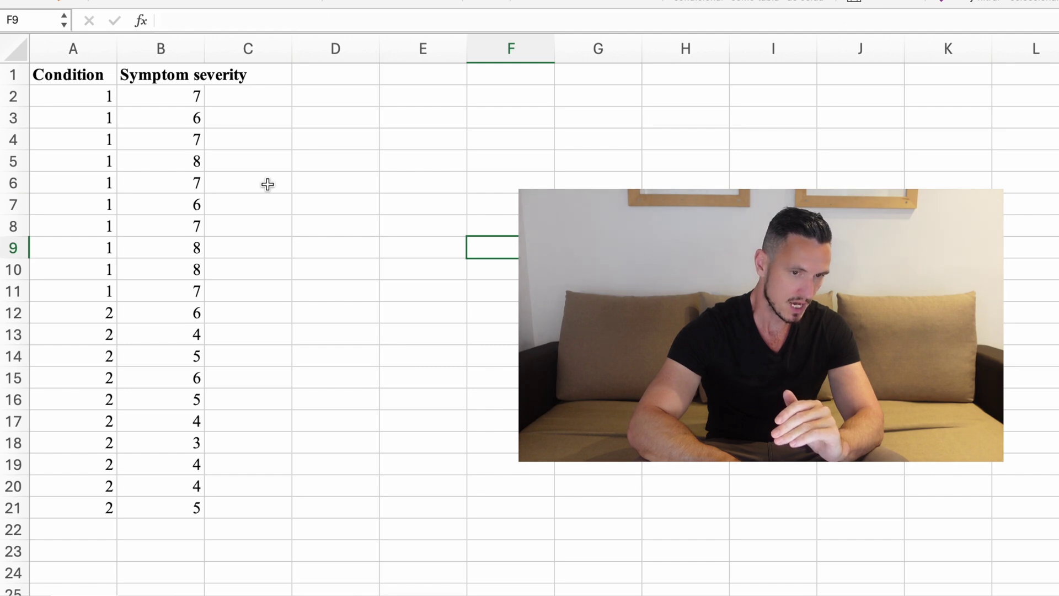
click(101, 97)
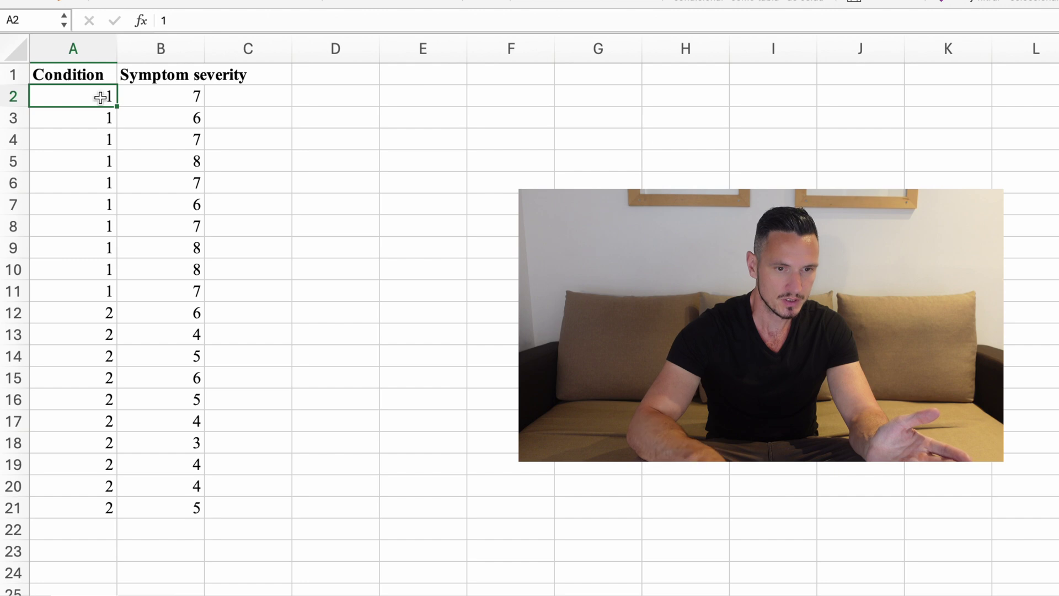
key(Up)
text(T)
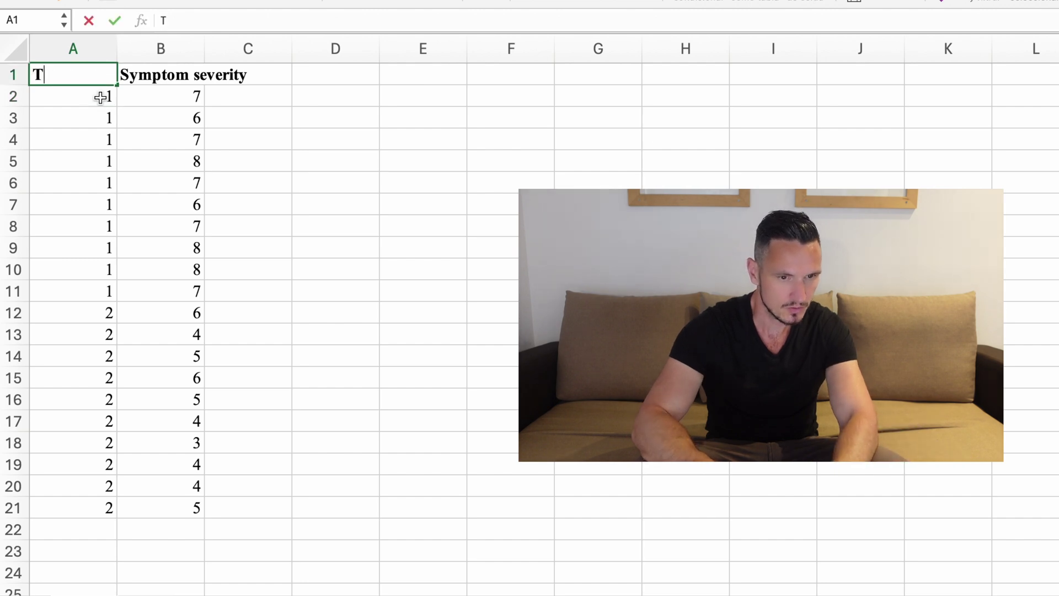
text(reatment)
key(Return)
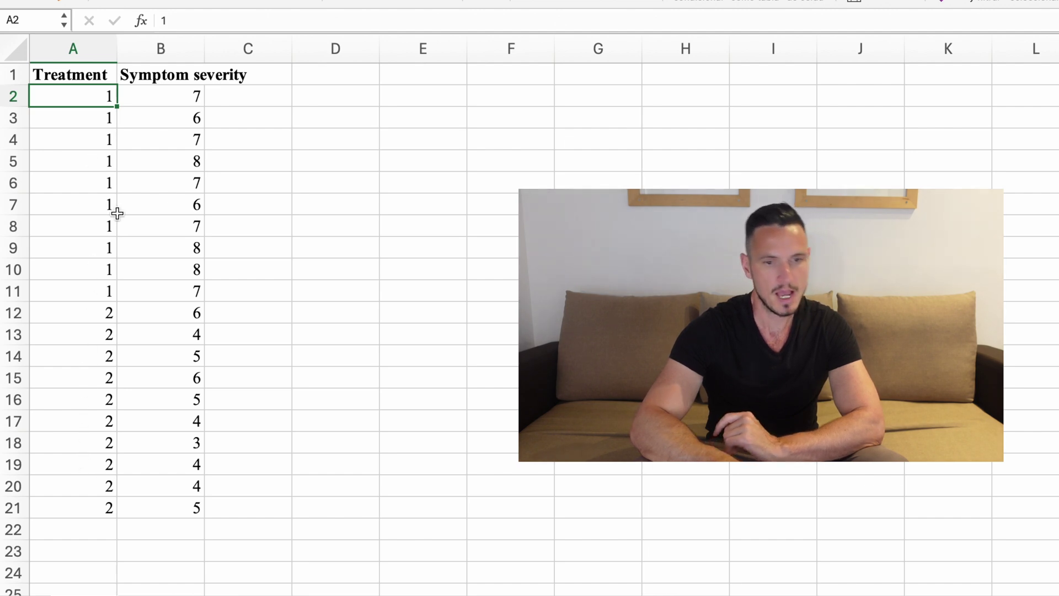
click(183, 97)
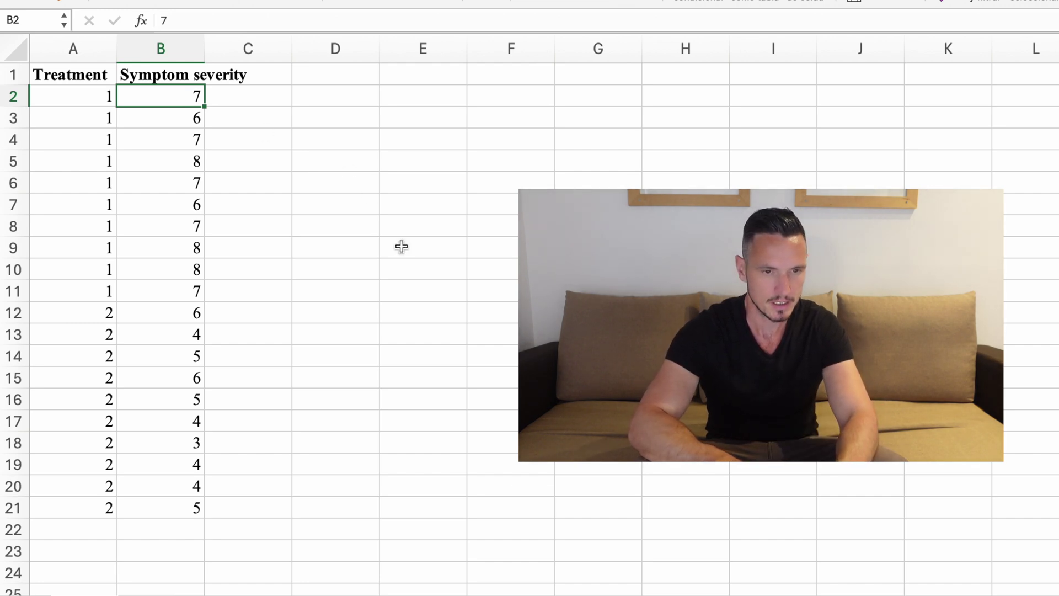
- Switch to the SPSS Data Editor and define the first variable with the name Treatment
key(ctrl+Up)
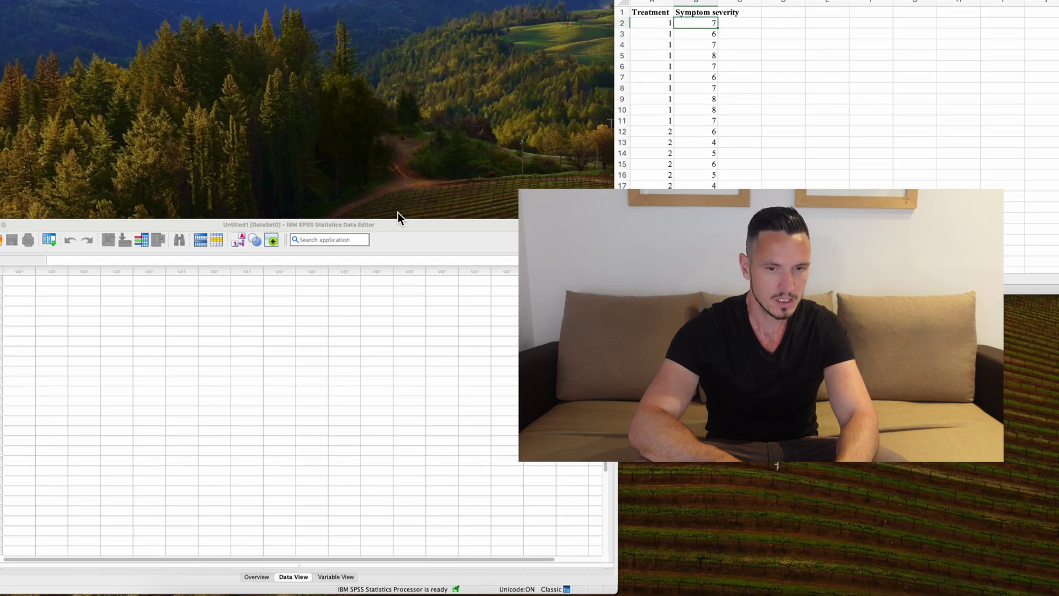
click(464, 366)
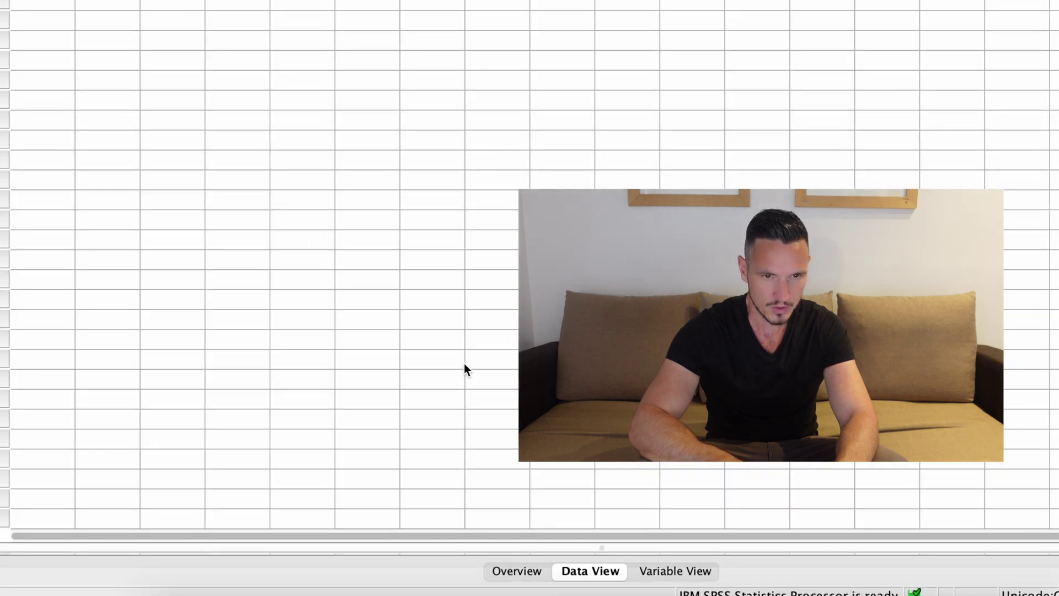
click(667, 574)
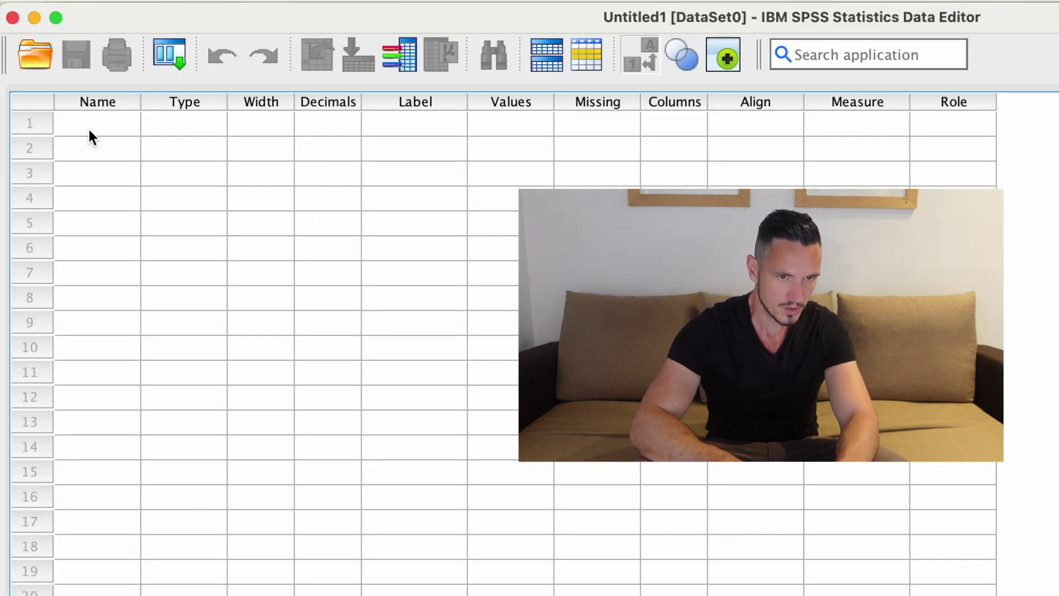
click(90, 131)
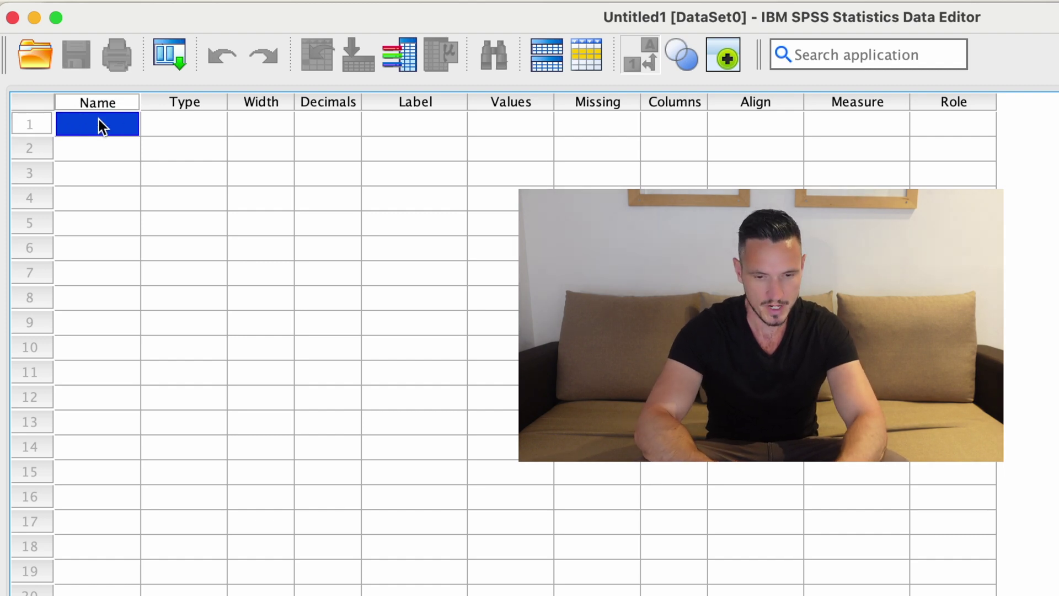
text(T)
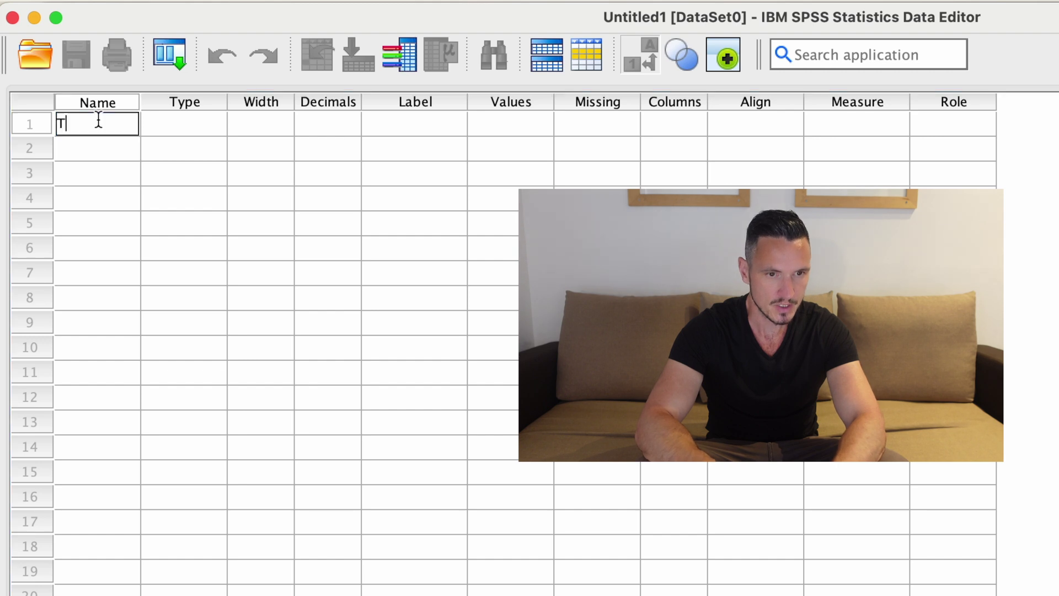
text(reatment)
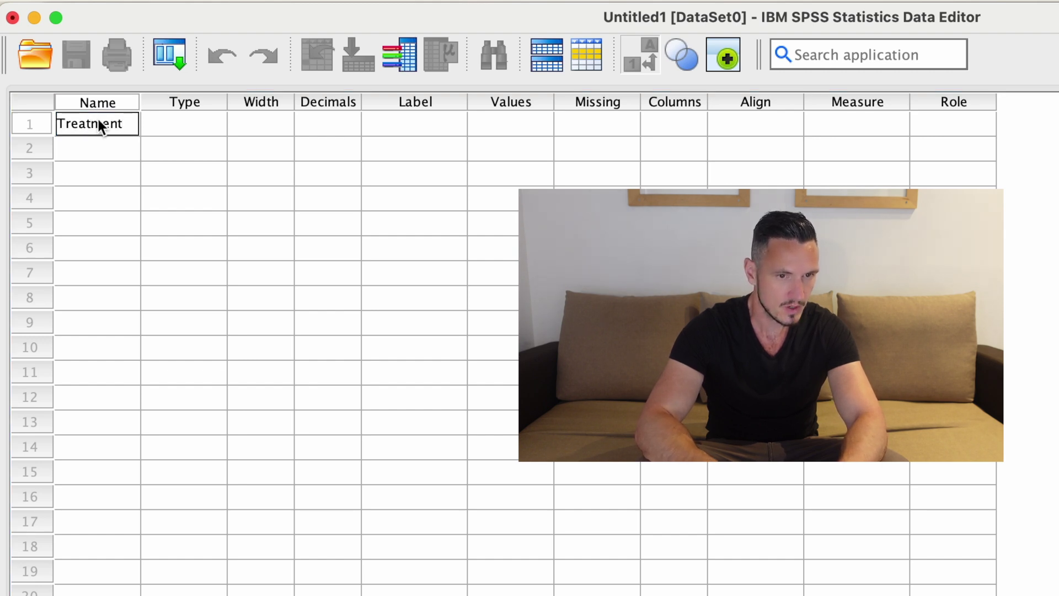
key(Return)
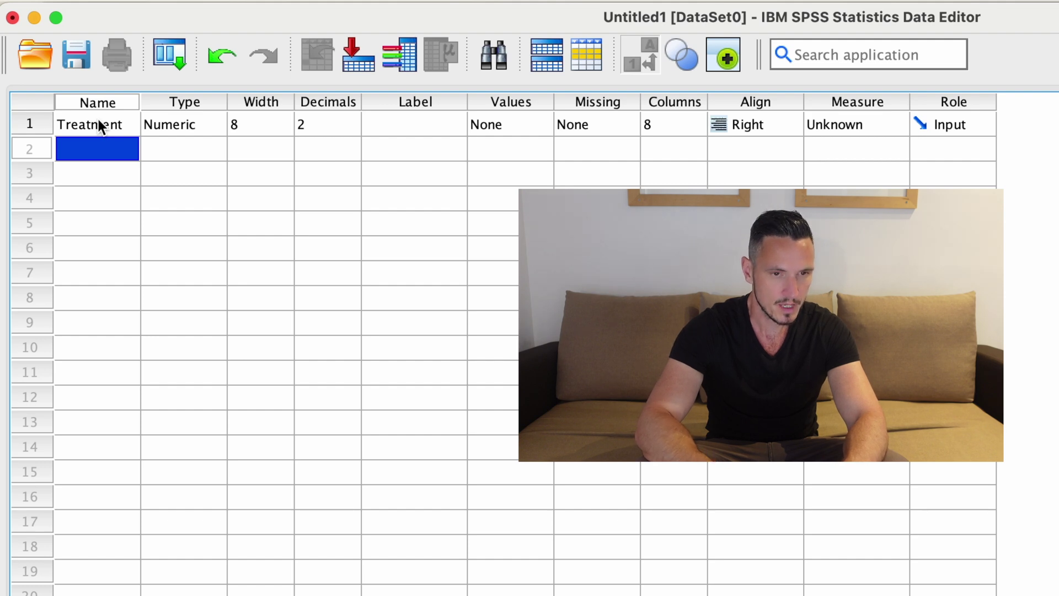
- Define a second variable named Symptom_severity below Treatment
text(Sever)
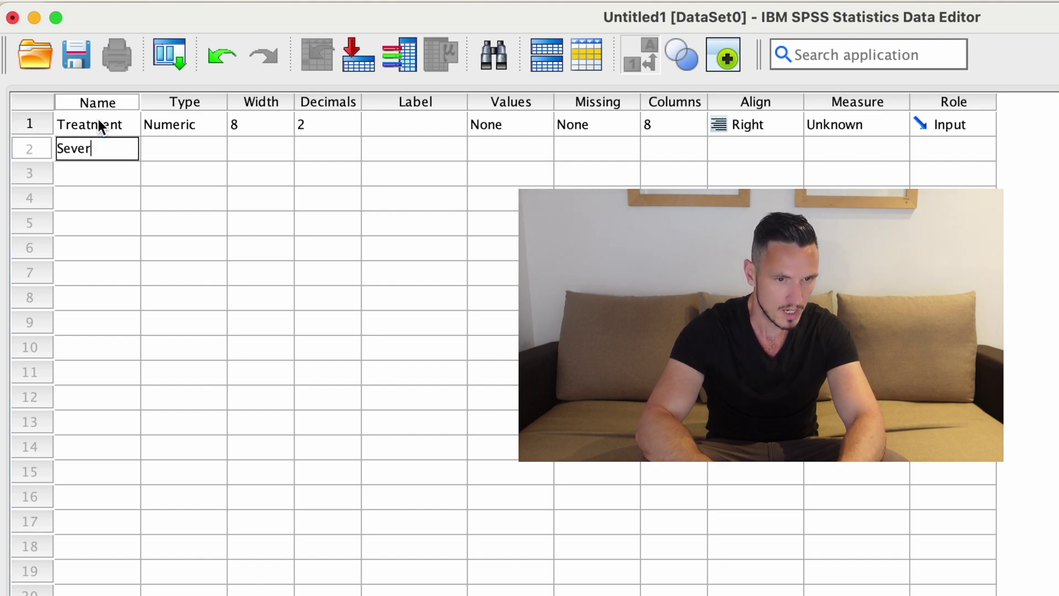
key(BackSpace)
key(BackSpace)
key(BackSpace)
key(BackSpace)
text(ympt)
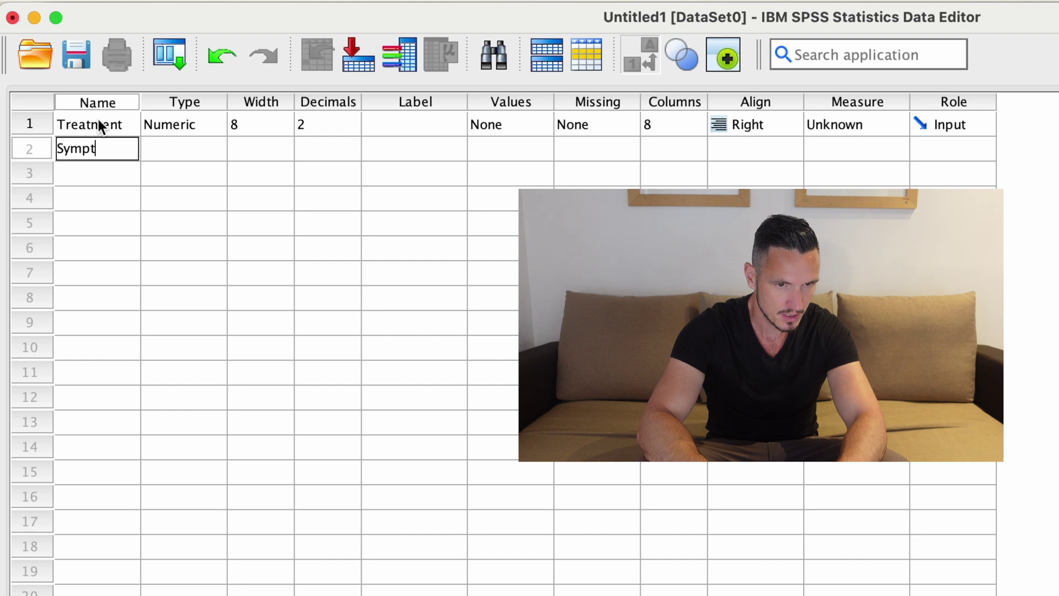
text(om_)
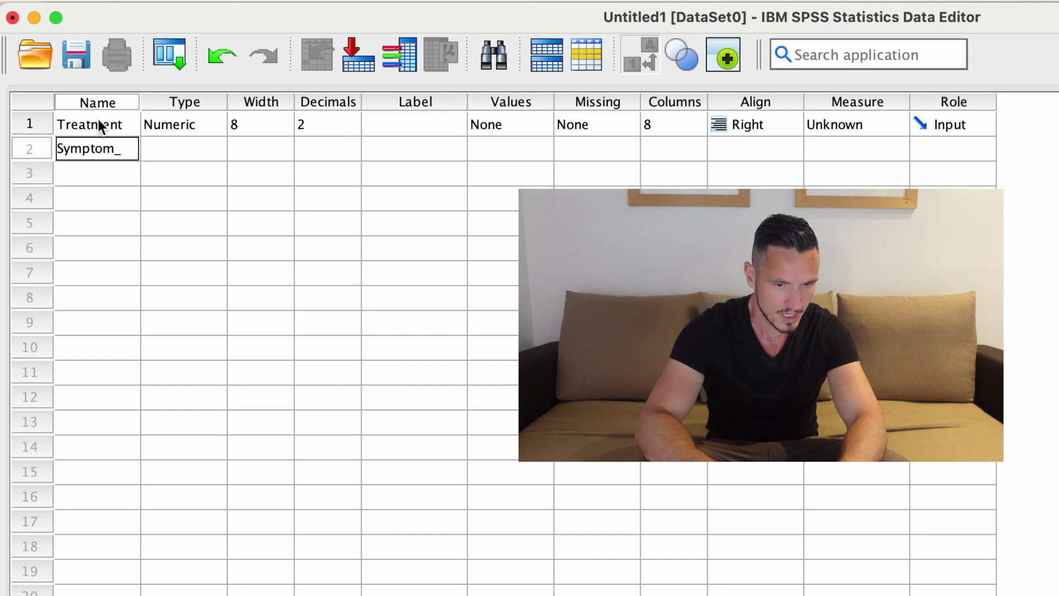
text(sever)
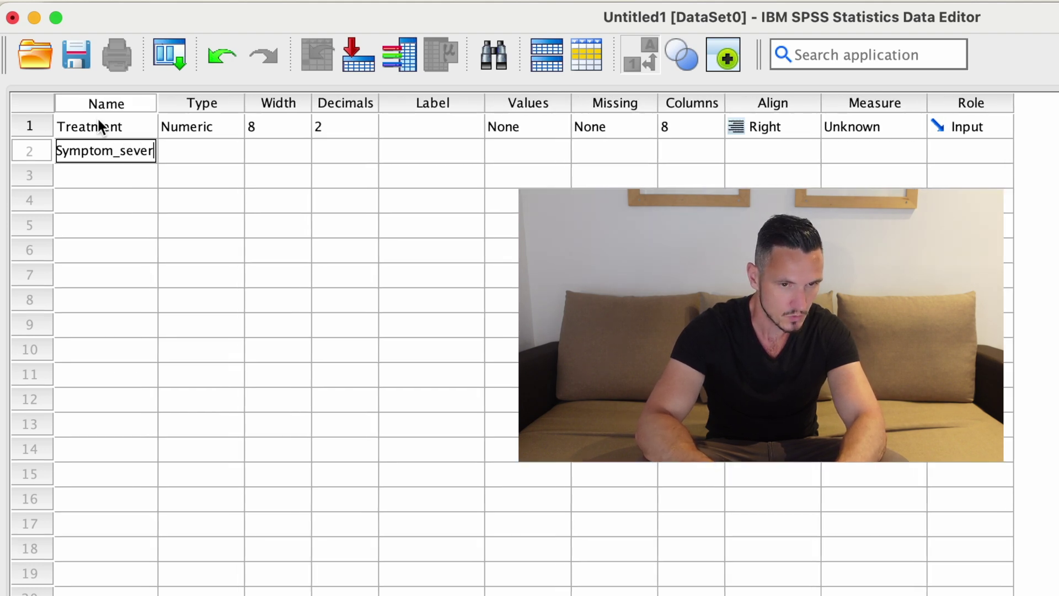
text(ity)
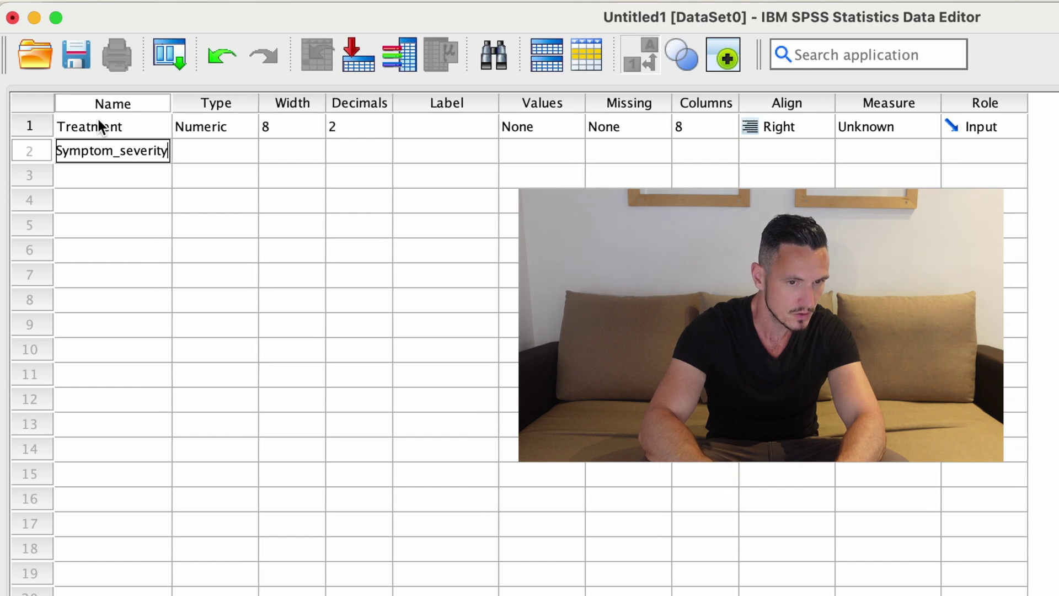
key(Return)
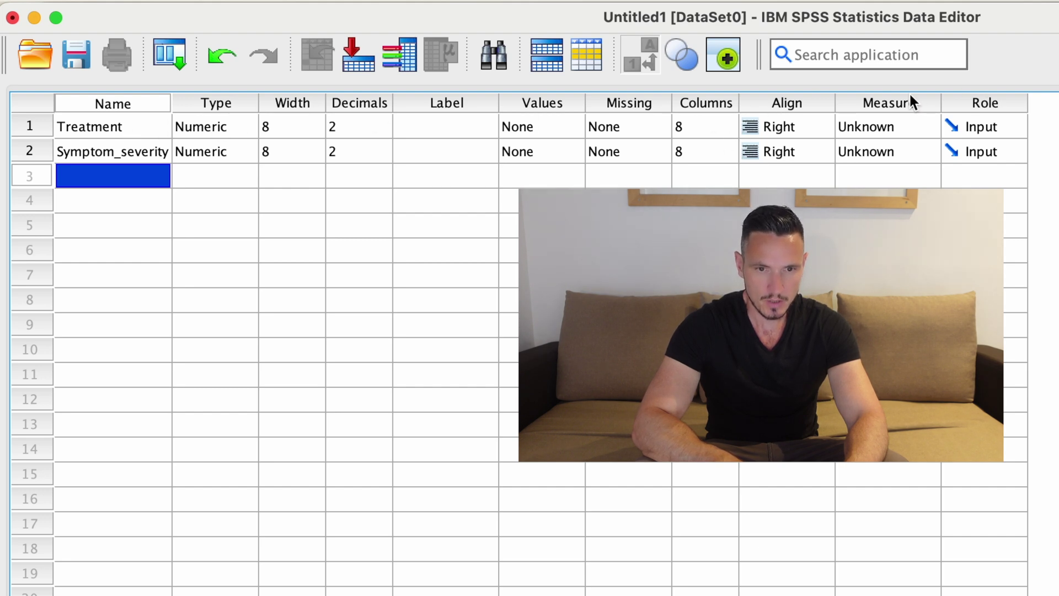
- Set the measurement level of Treatment to Nominal and of Symptom_severity to Scale
click(911, 135)
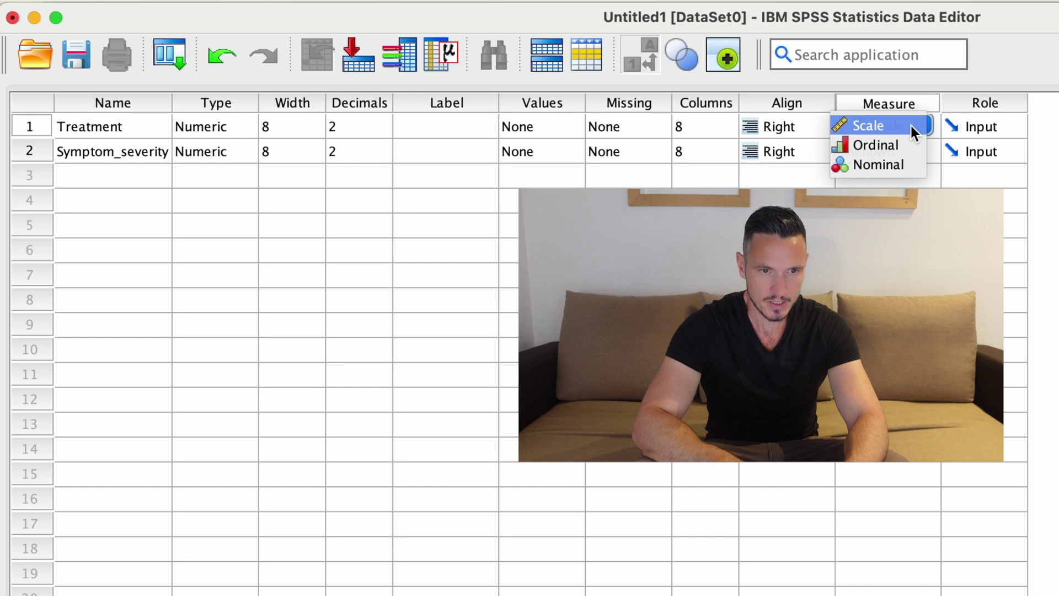
click(899, 160)
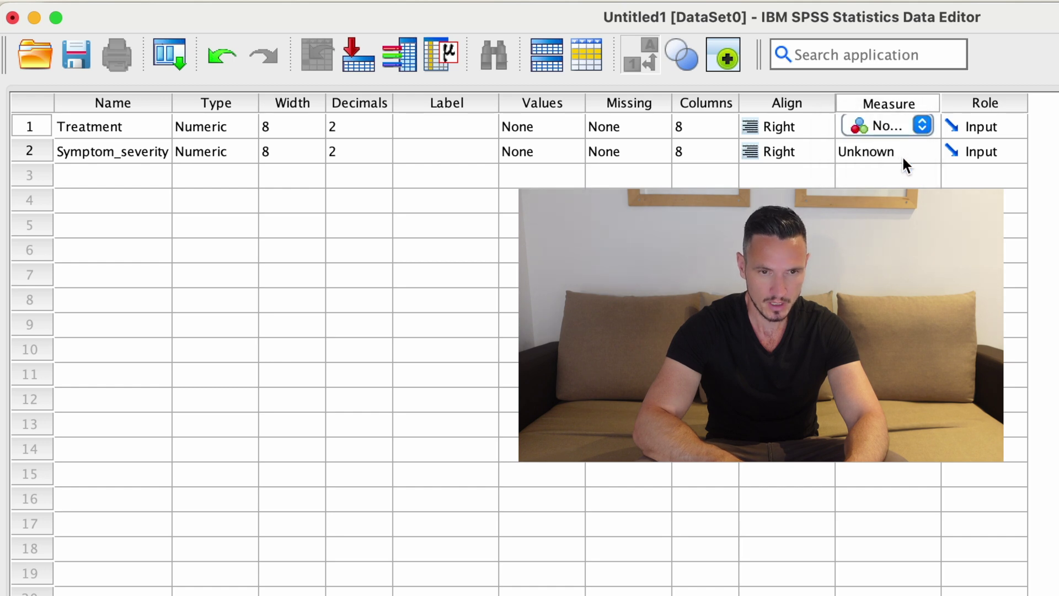
click(920, 150)
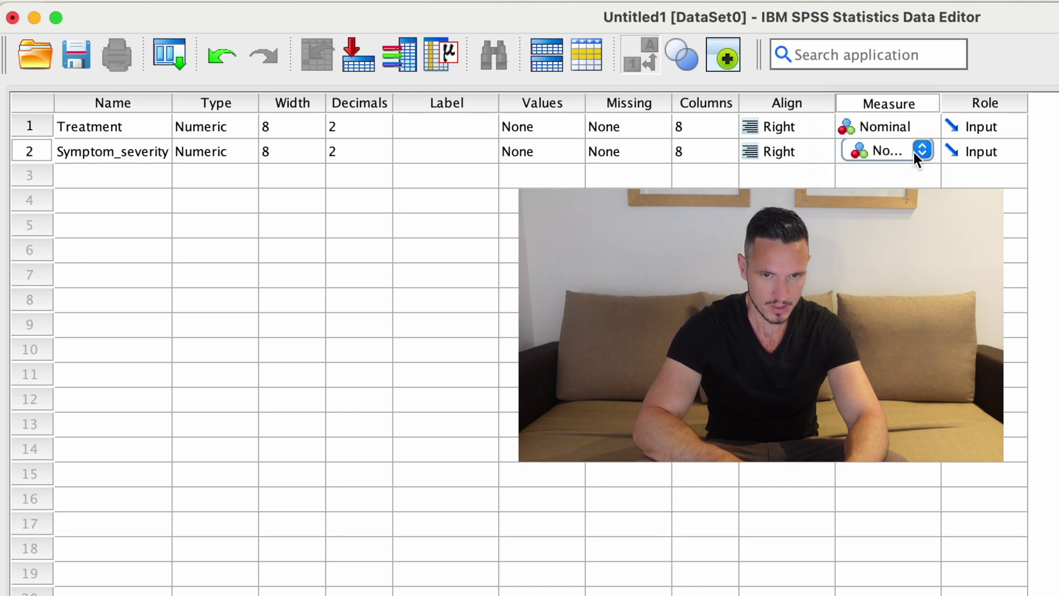
click(921, 150)
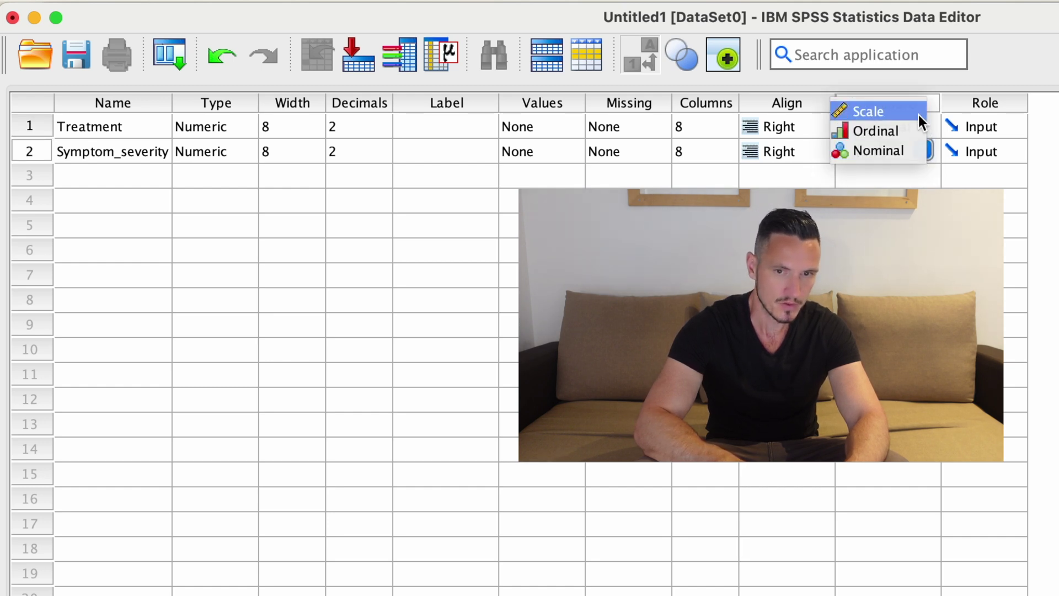
click(918, 116)
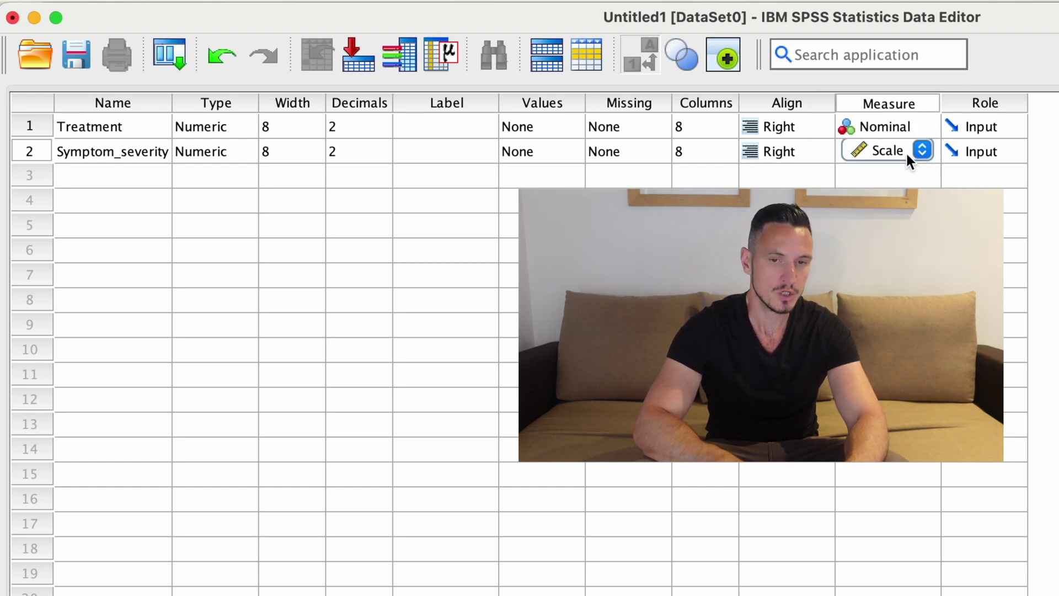
click(922, 151)
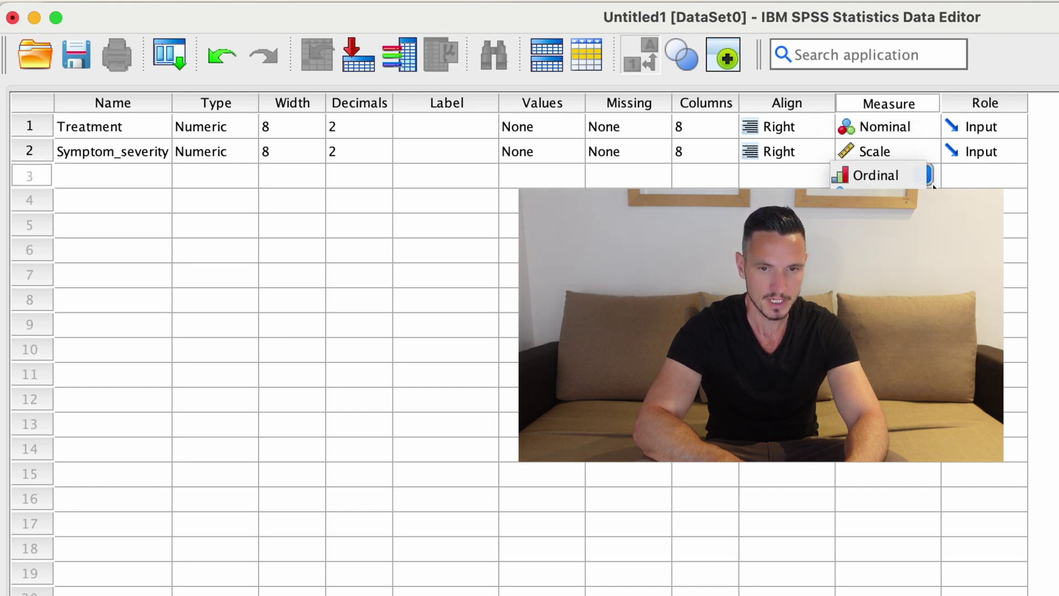
click(984, 225)
click(888, 250)
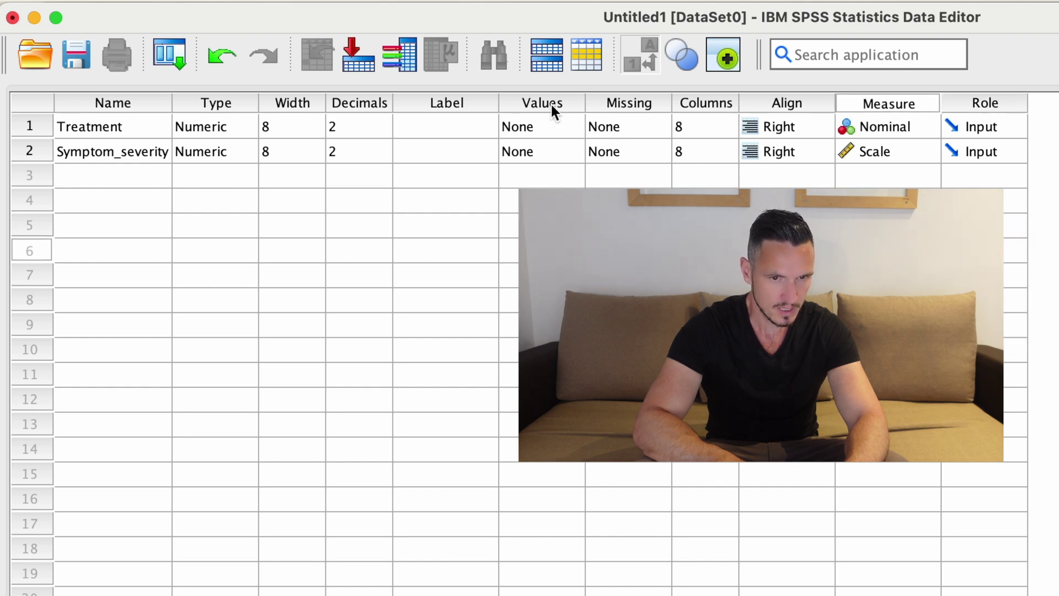
- Add a value label to the Treatment variable that assigns "Treatment 1" to the value 1
click(523, 126)
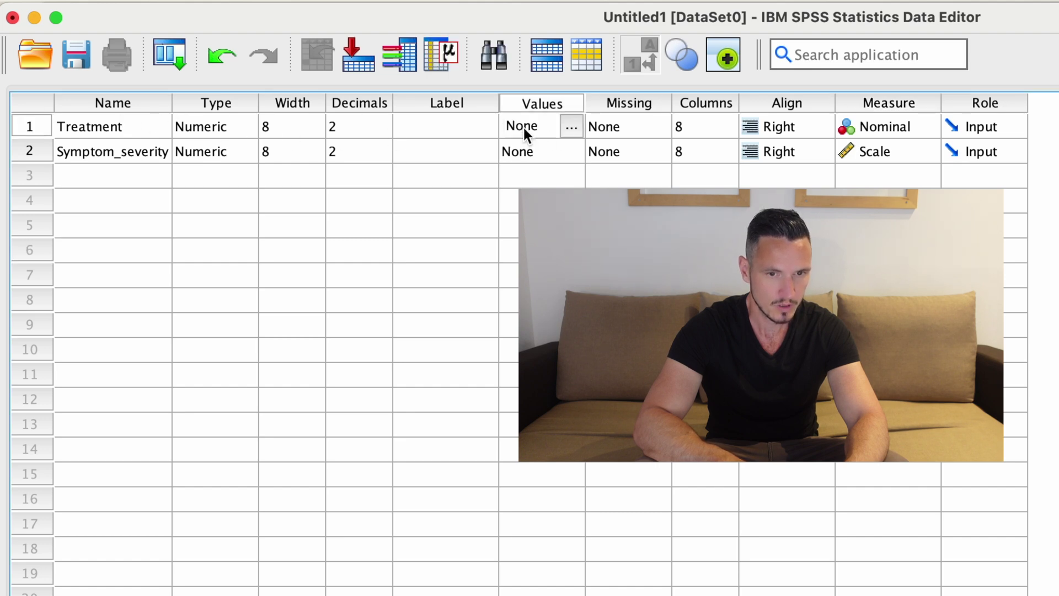
click(571, 126)
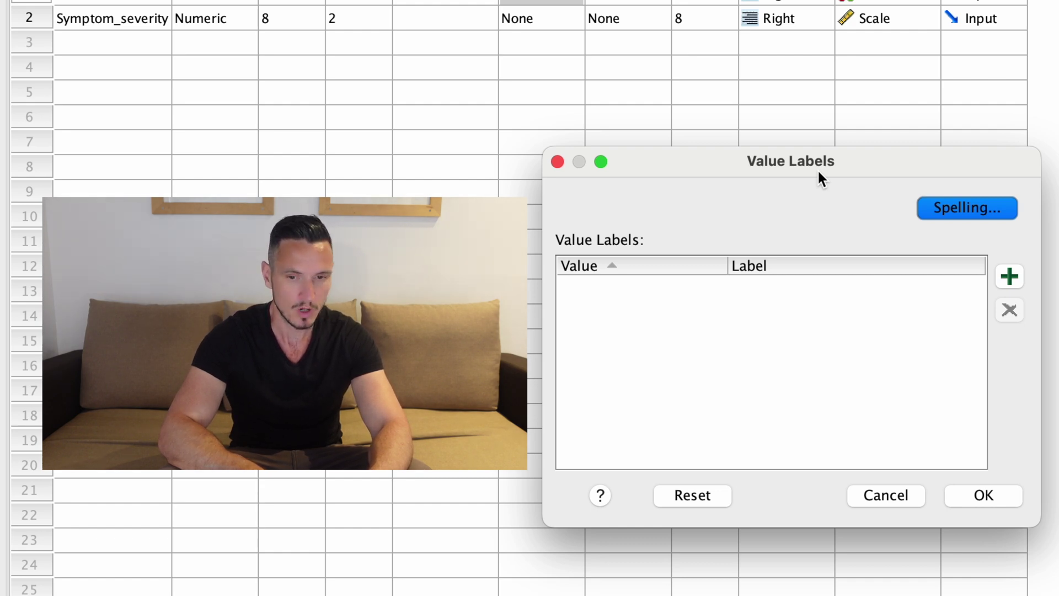
click(1004, 277)
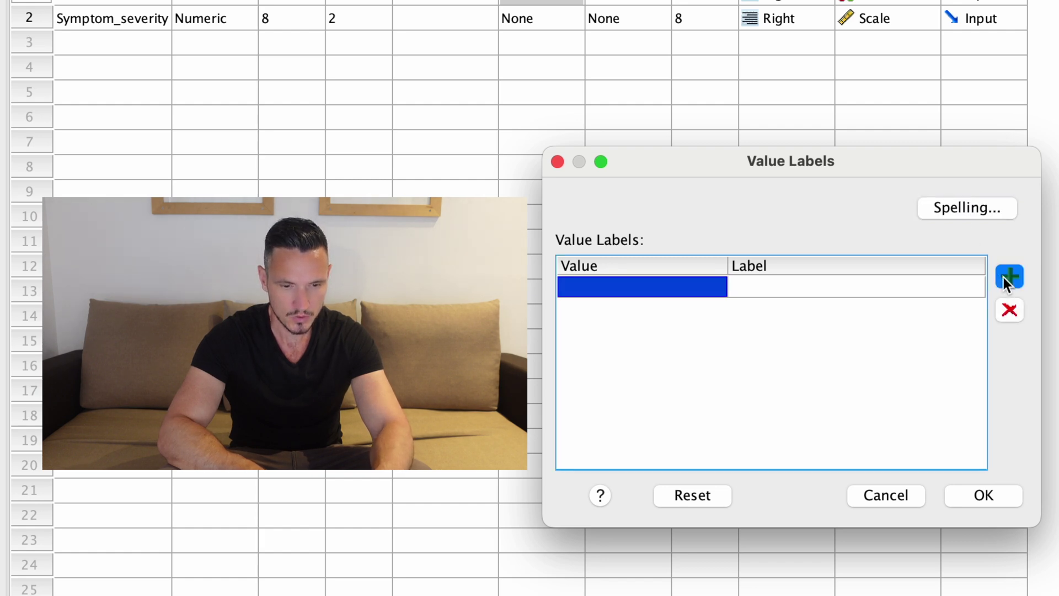
text(1)
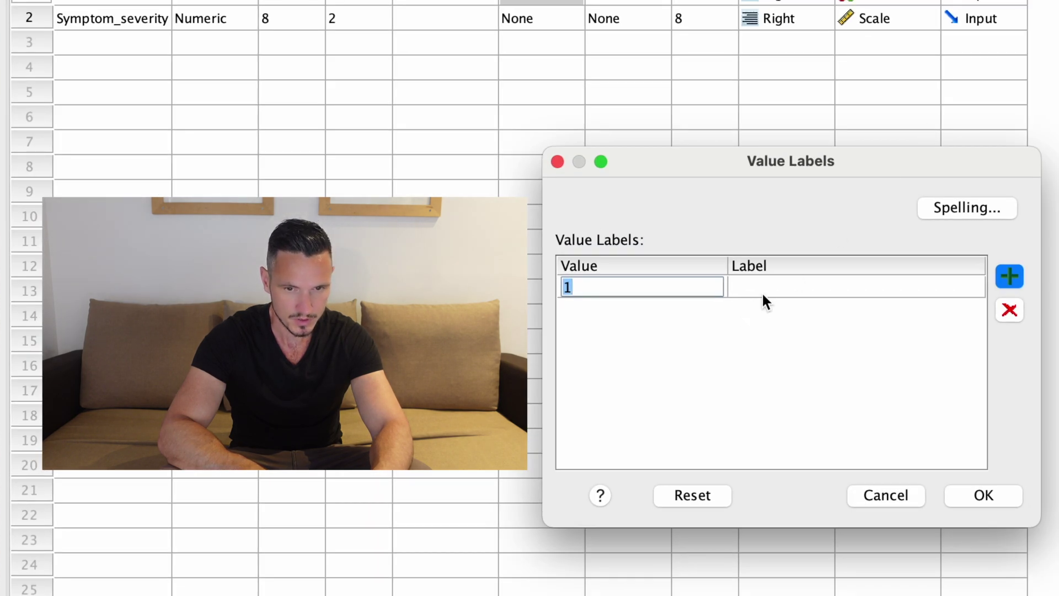
click(763, 290)
click(763, 289)
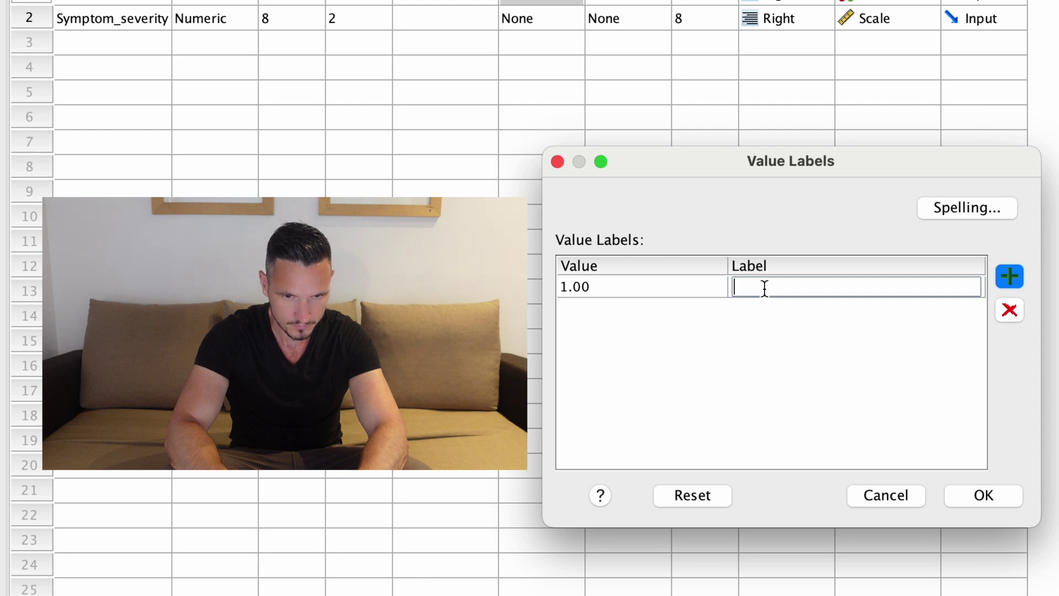
text(Treatment)
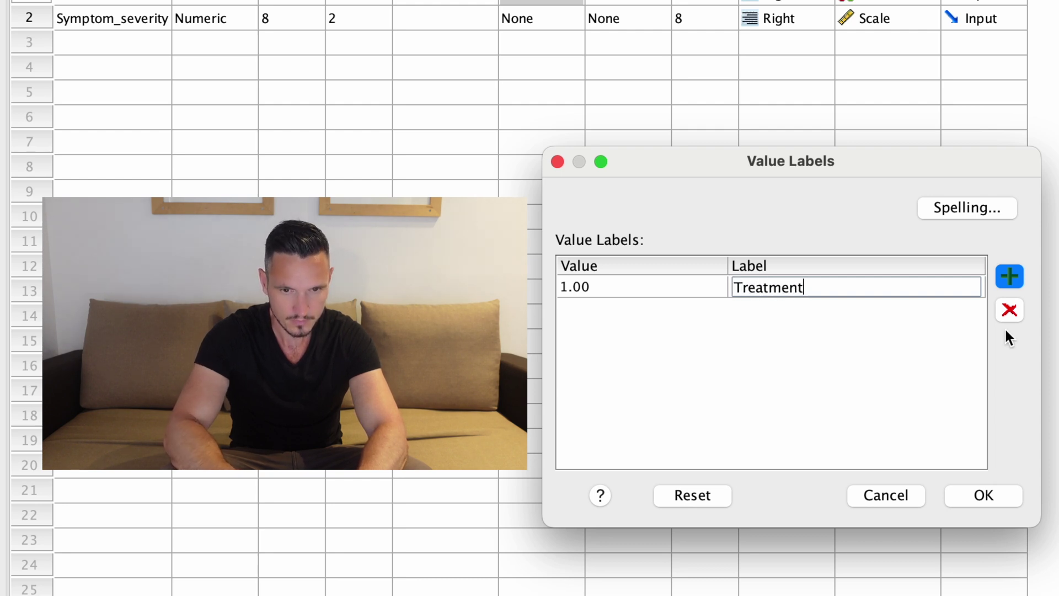
text( 1)
- Add a second value label for the Treatment variable, assigning "Treatment 2" to the value 2
click(1015, 280)
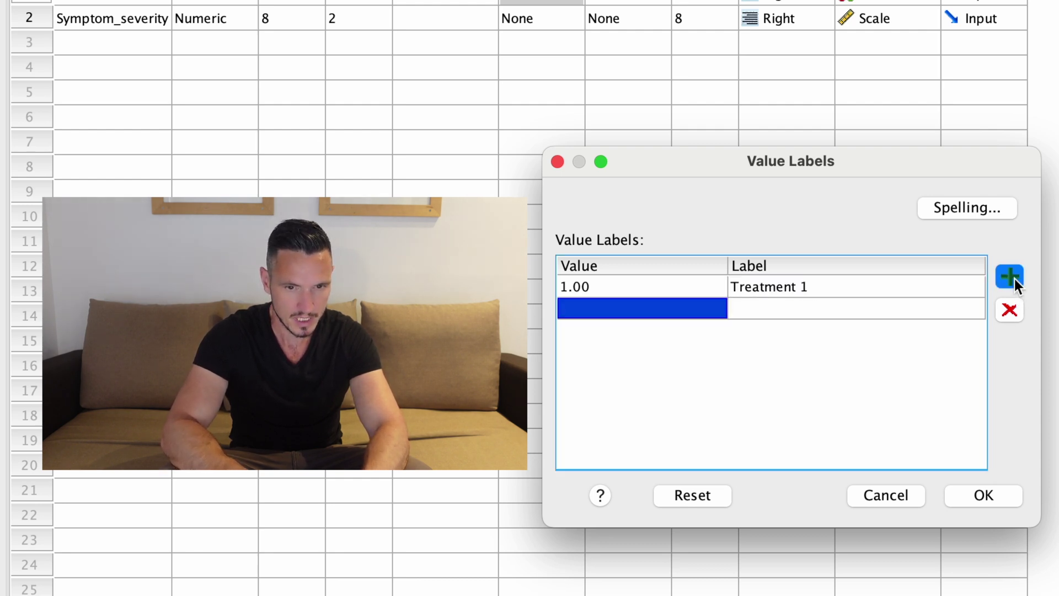
text(2)
click(872, 314)
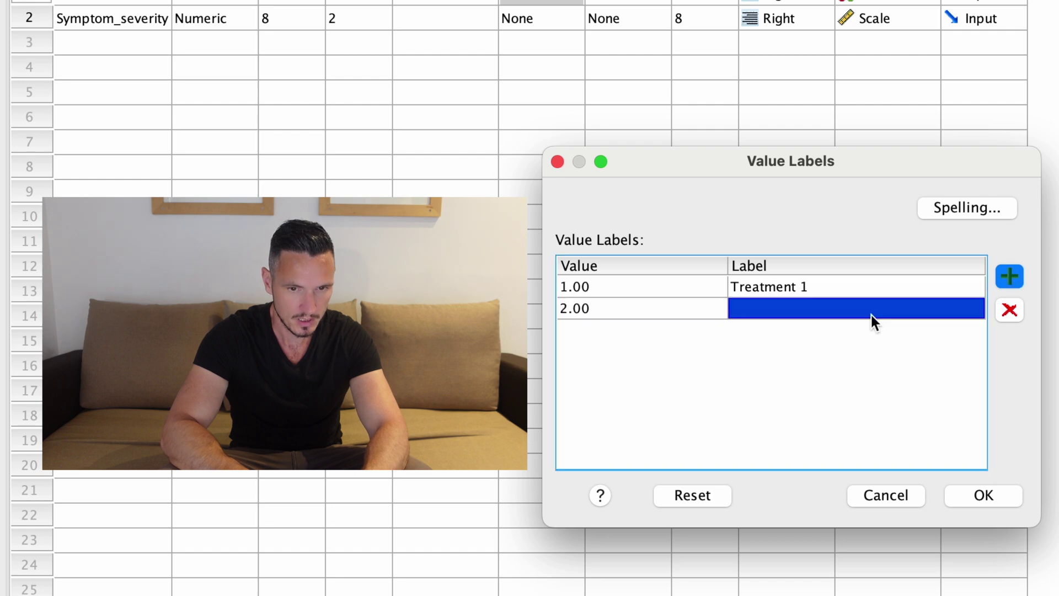
click(862, 314)
text(Trea)
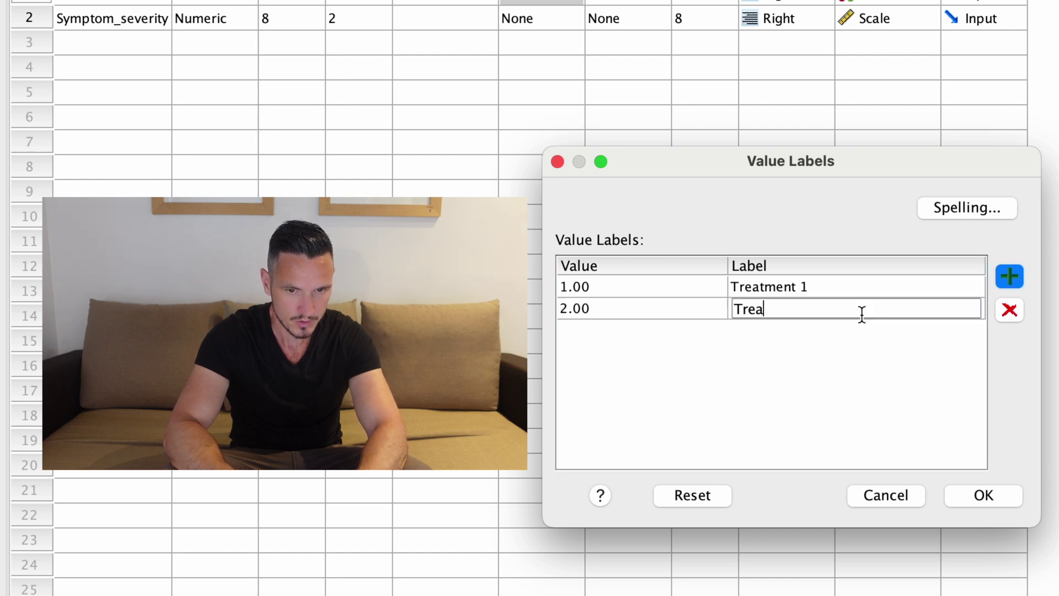
text(tment 2)
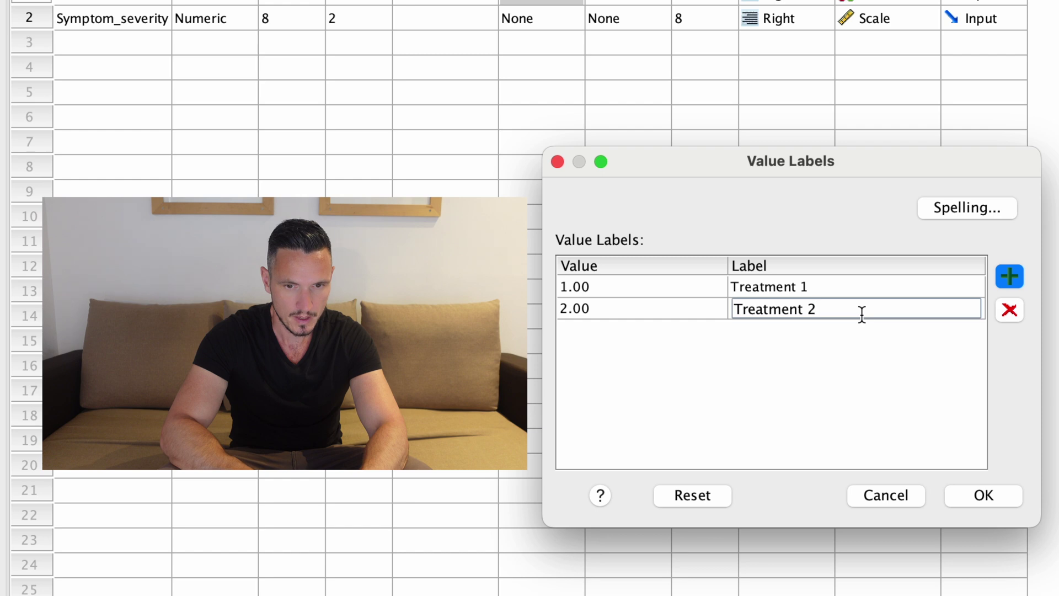
- Confirm the value labels and widen the Treatment and Symptom_severity columns together in the data grid so their names fit on one line
click(1001, 498)
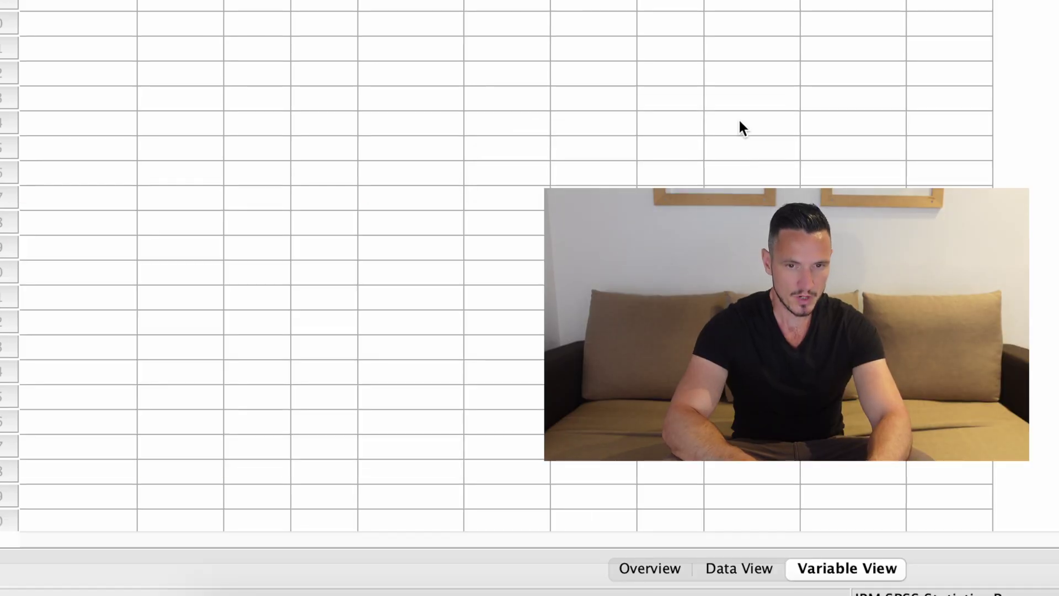
click(747, 572)
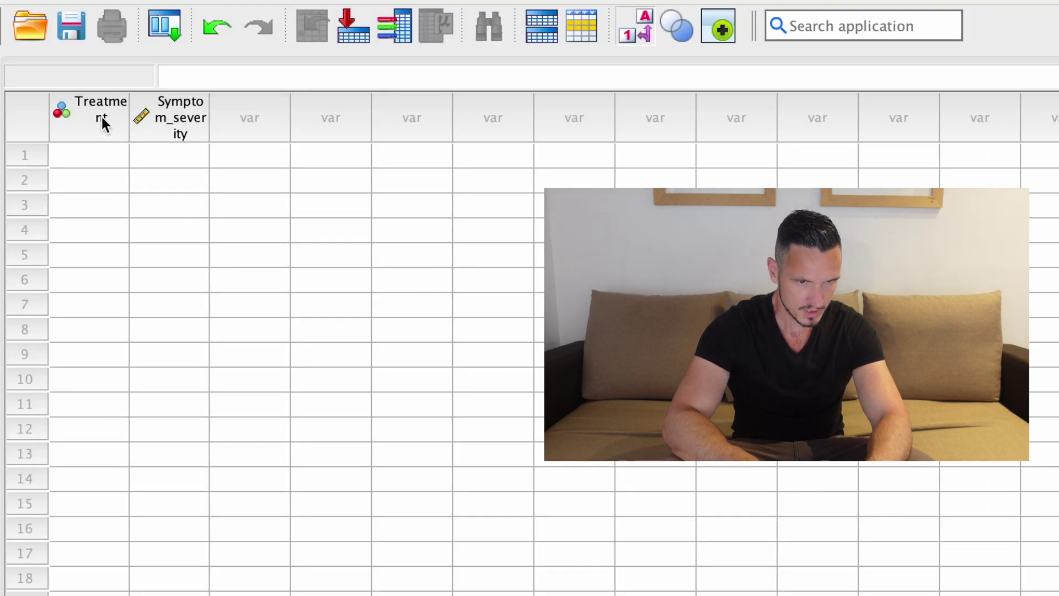
click(102, 124)
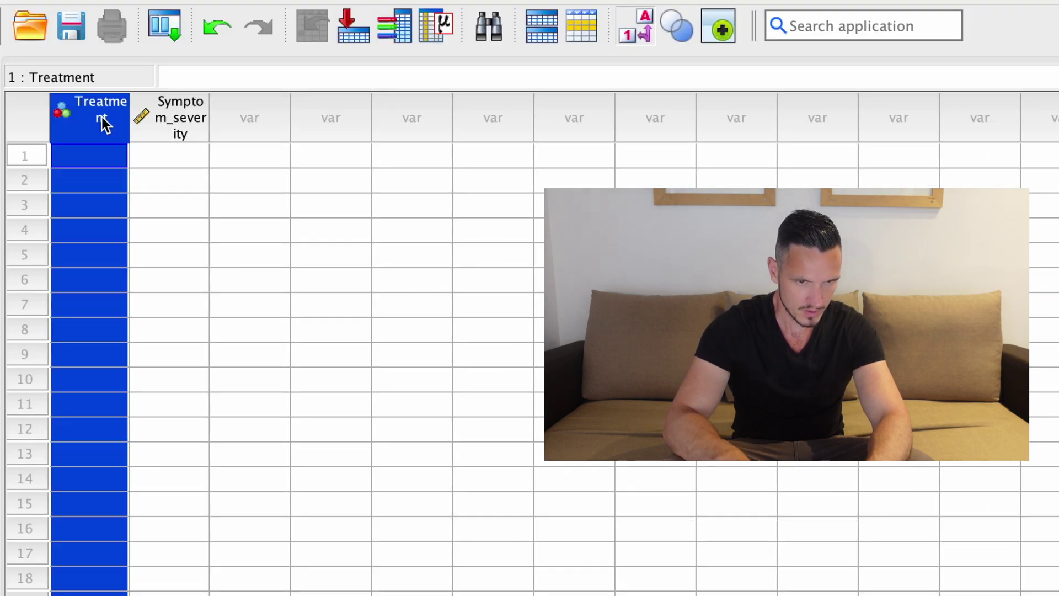
key(shift+Right)
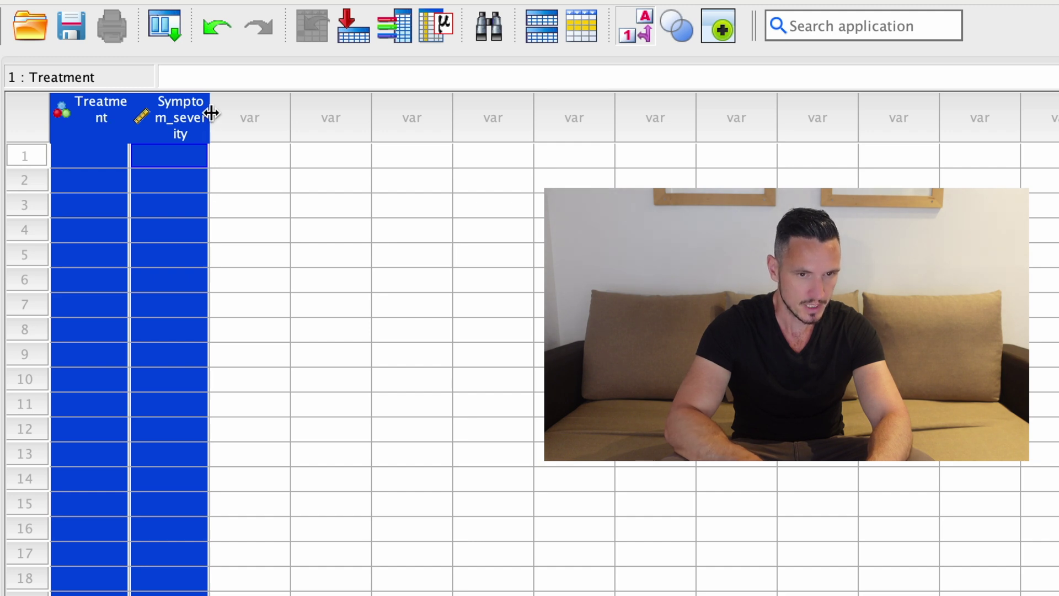
drag(210, 112, 277, 122)
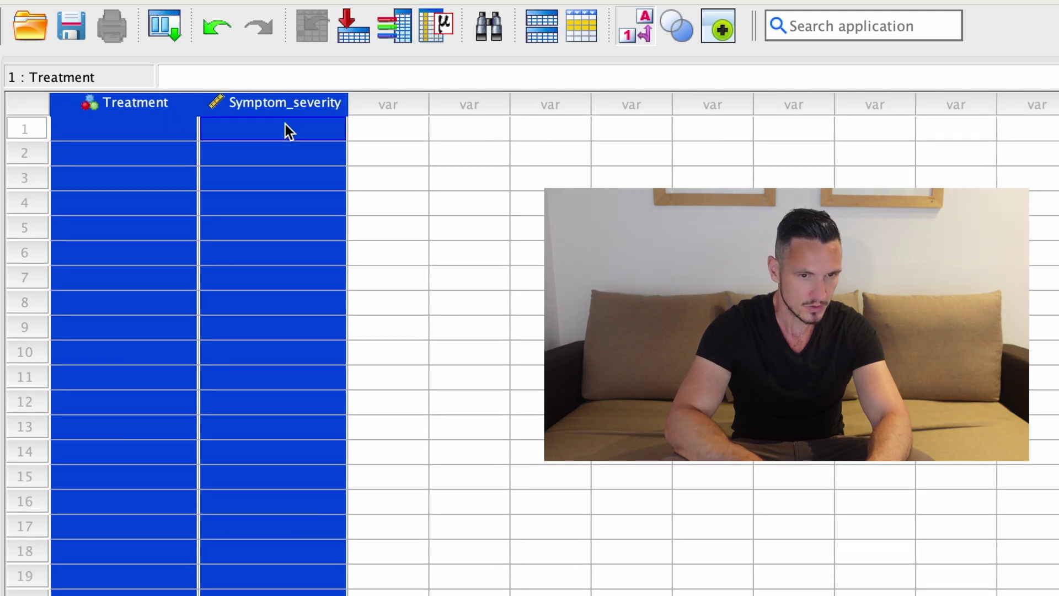
click(376, 156)
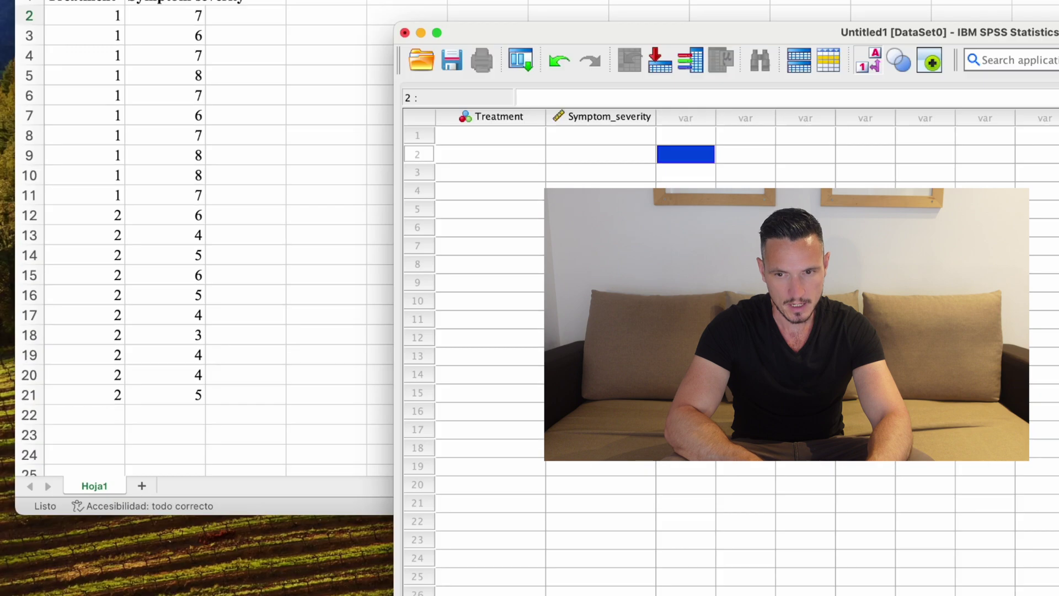
- Copy the values in A2:B21 of the Excel sheet into the SPSS data grid, starting at the first Treatment cell
key(ctrl+Up)
click(380, 2)
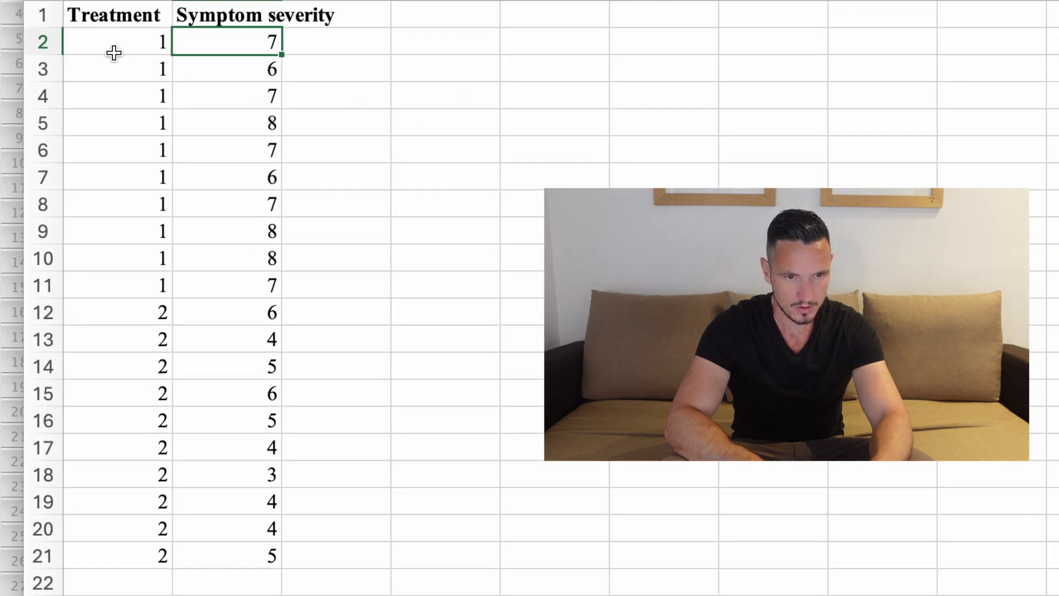
click(107, 46)
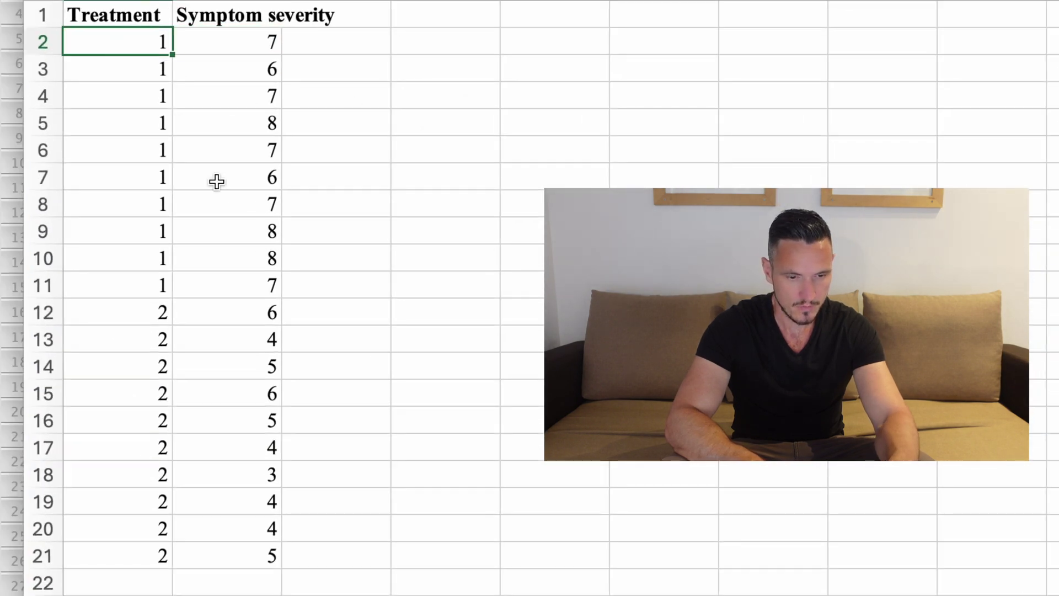
shift+click(268, 561)
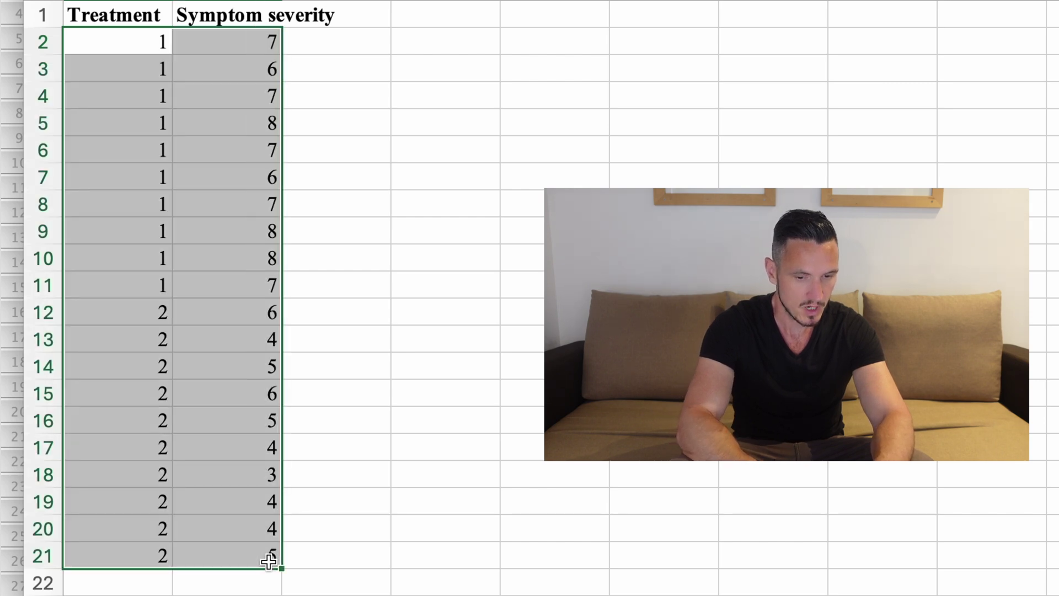
key(super+c)
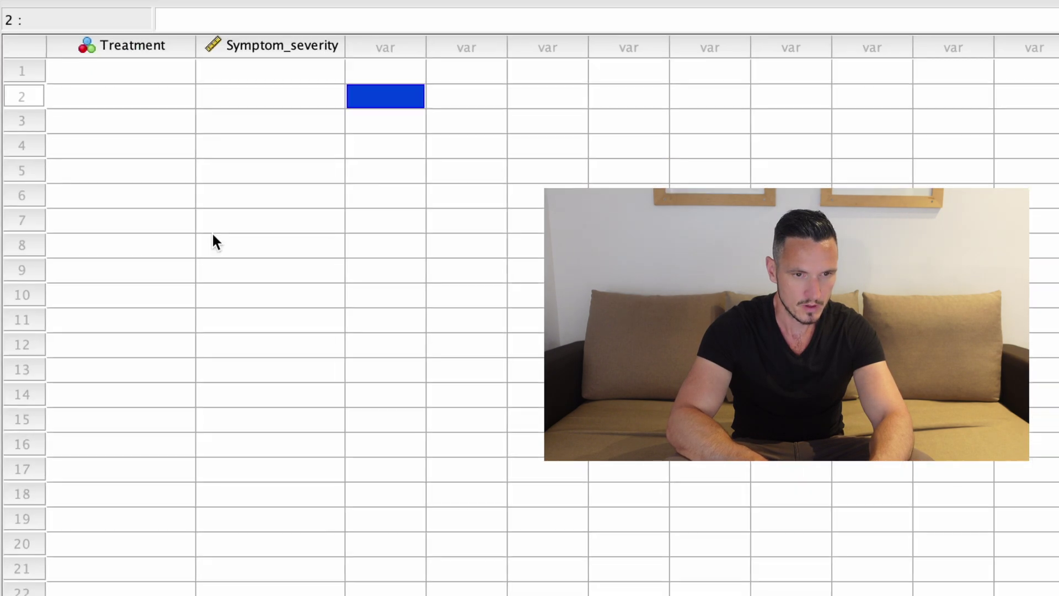
click(103, 79)
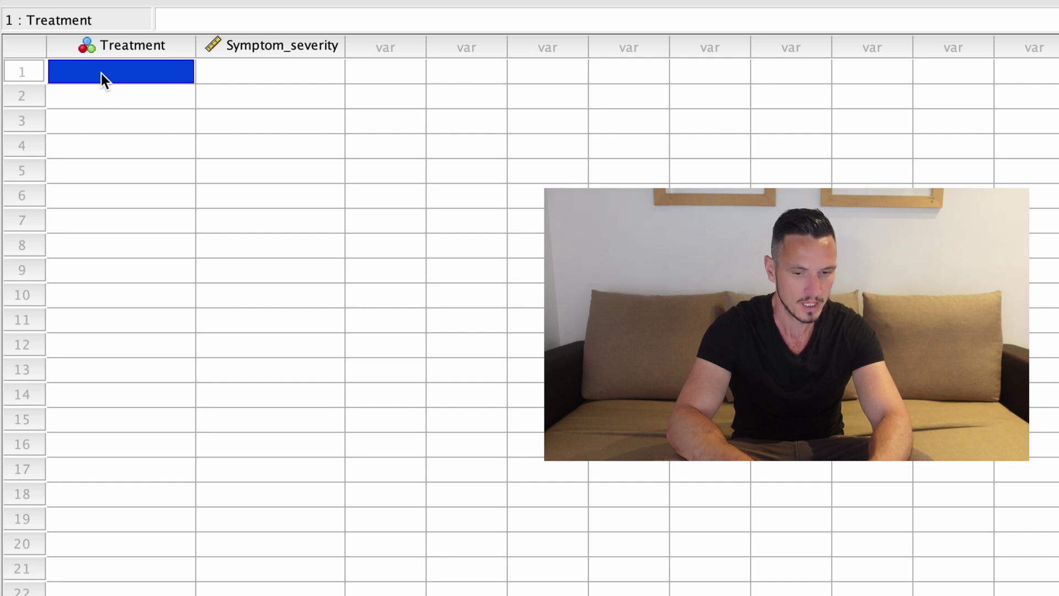
key(super+v)
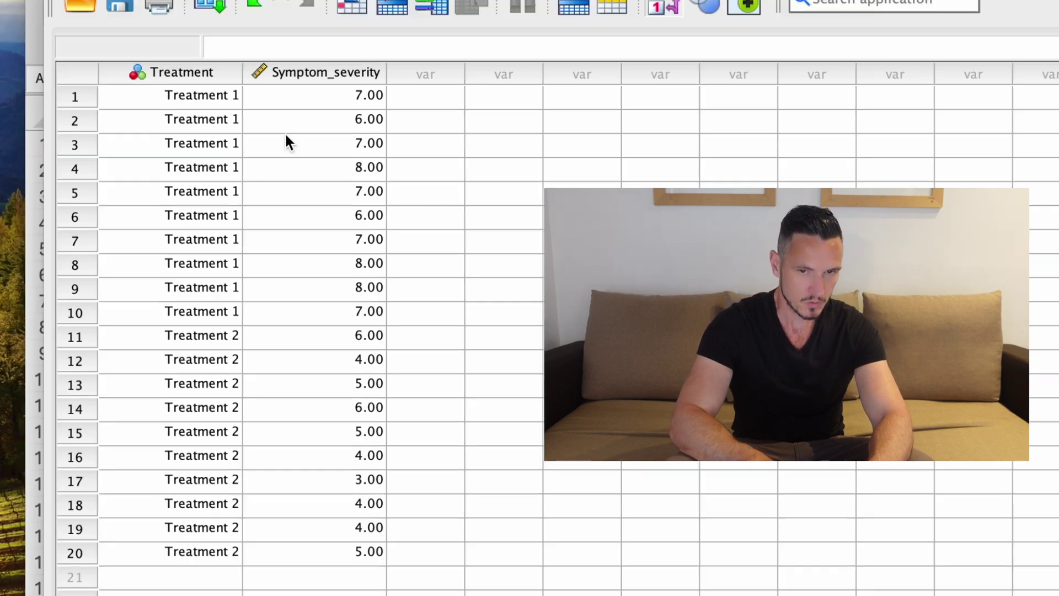
- Compare the numeric treatment codes in Excel with the SPSS data by turning the value label display off and back on
key(super+Tab)
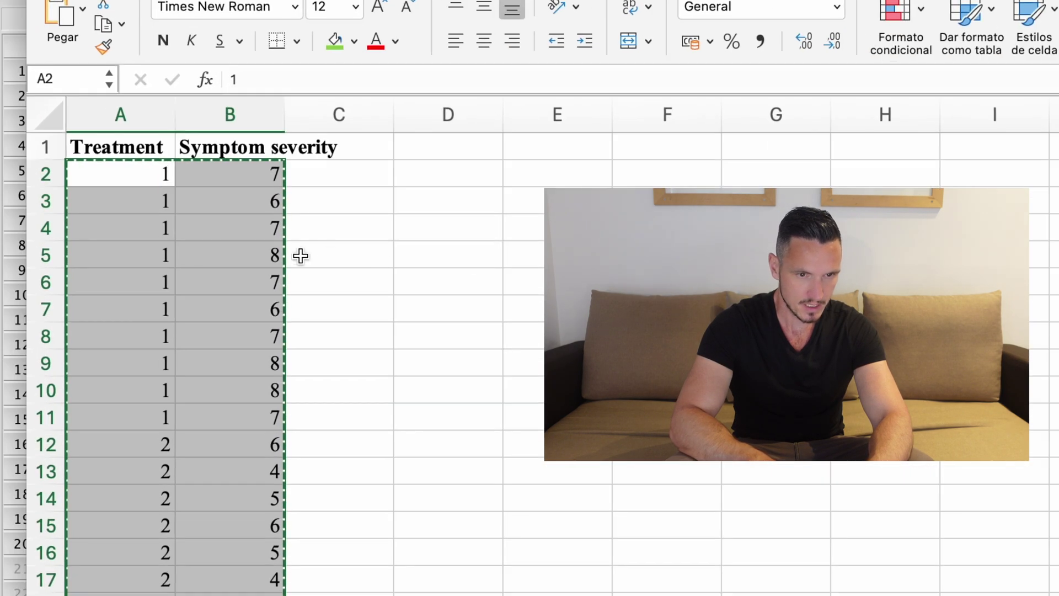
click(69, 125)
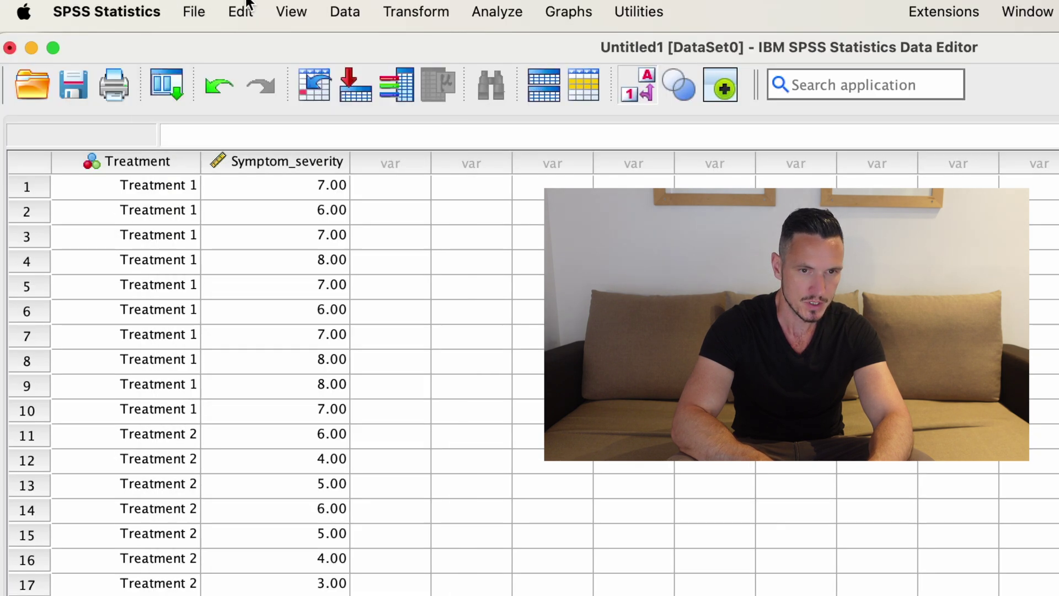
click(292, 5)
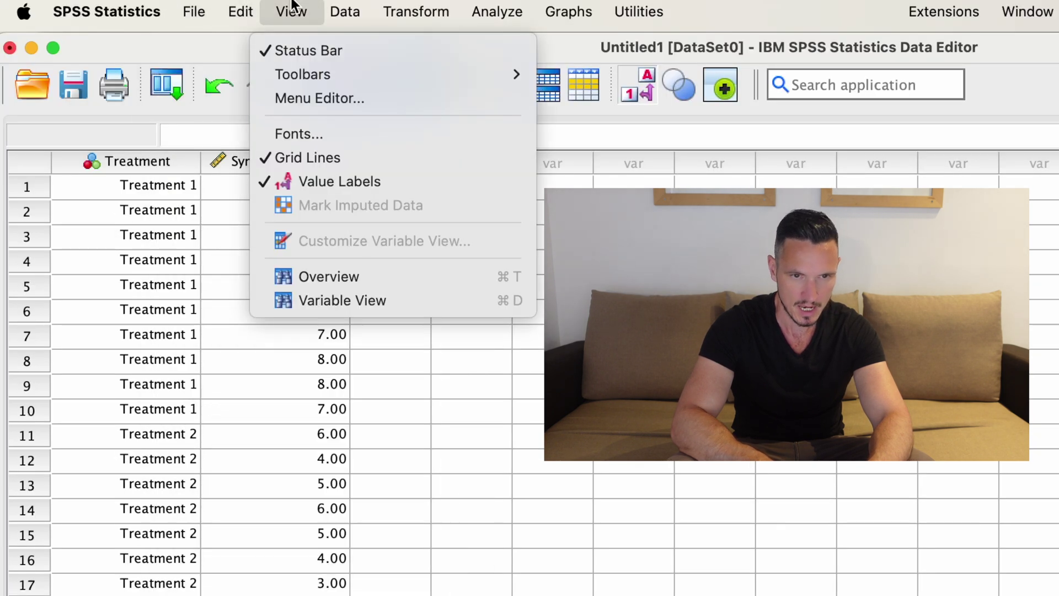
click(297, 184)
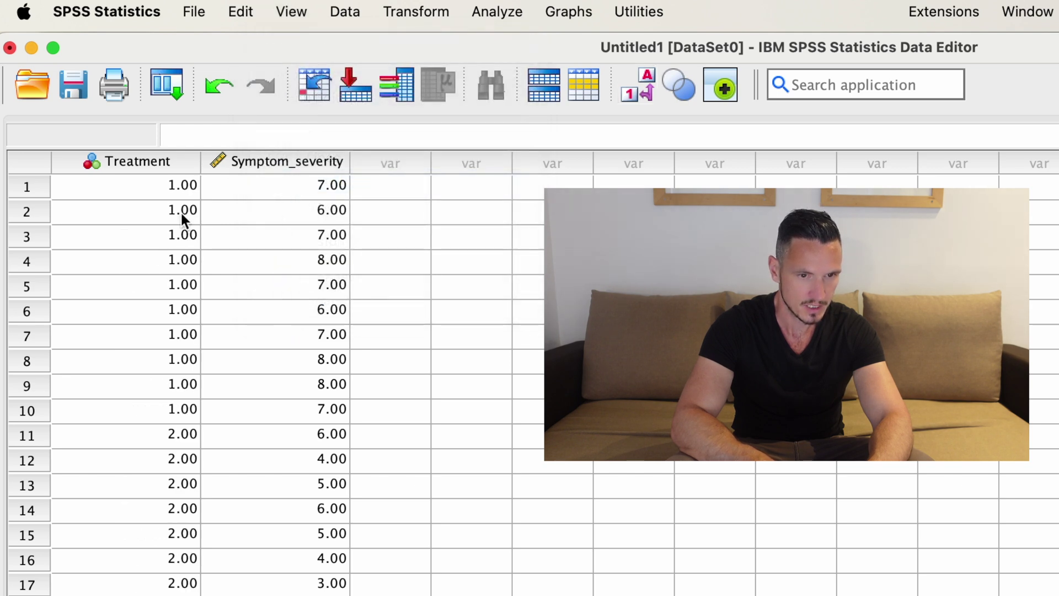
click(318, 4)
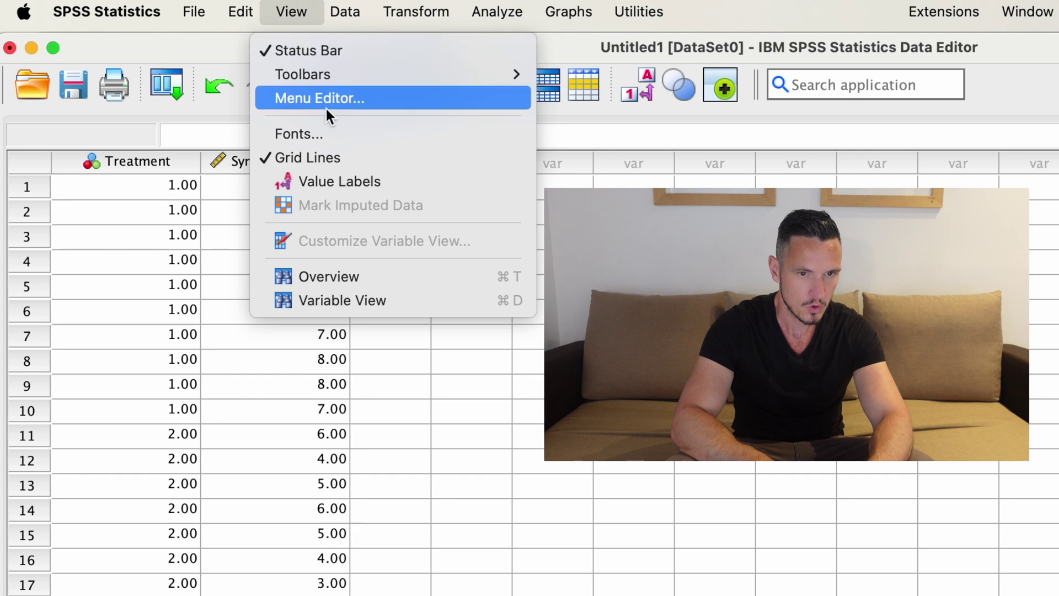
click(377, 182)
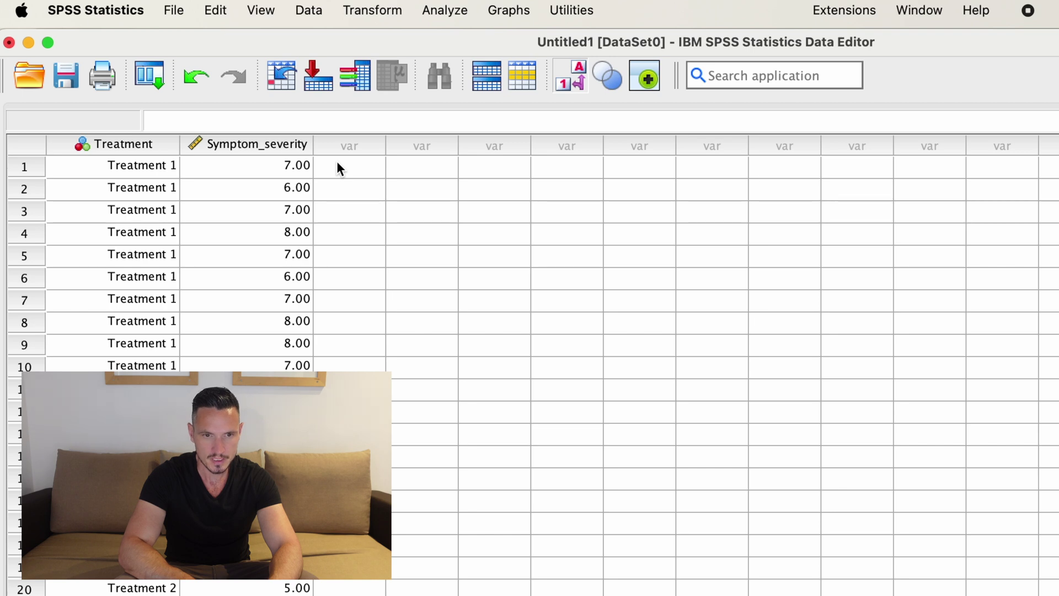
- Set up a legacy two-independent-samples nonparametric test with Treatment as the grouping variable and Symptom_severity as the test variable
click(429, 13)
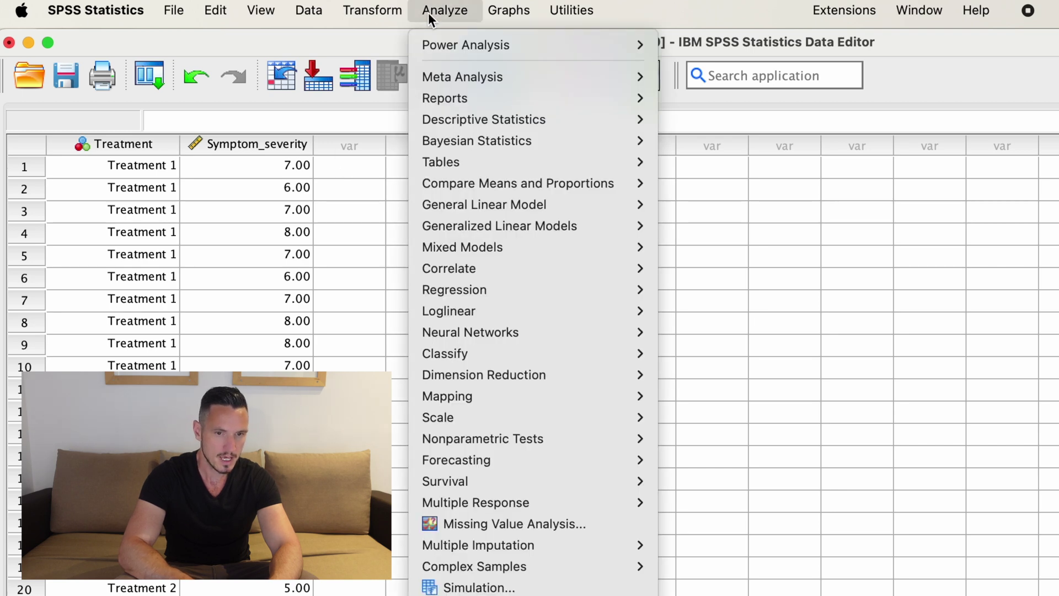
mouse_move(493, 435)
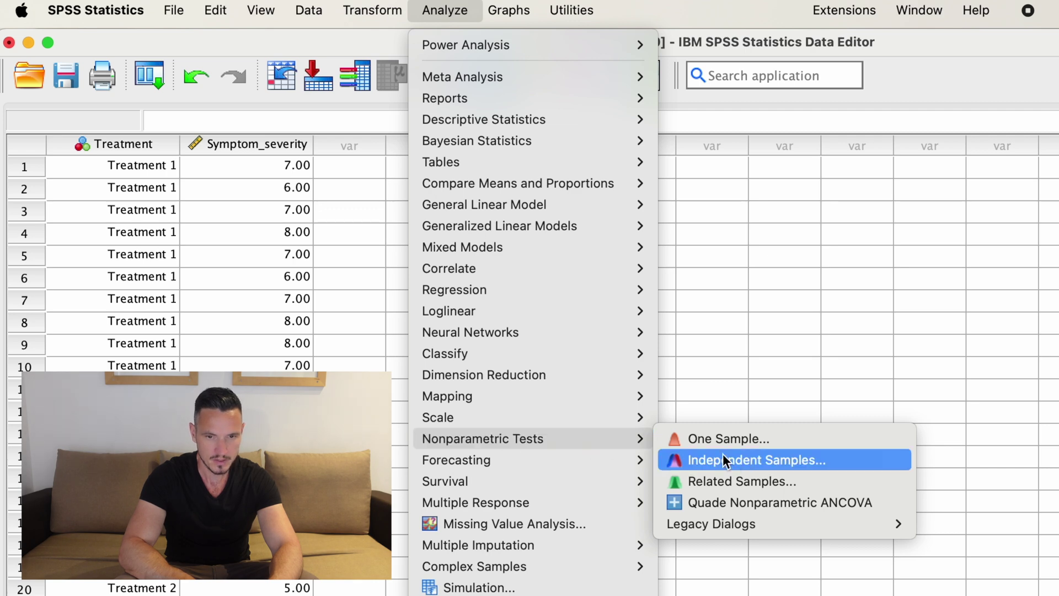
mouse_move(765, 527)
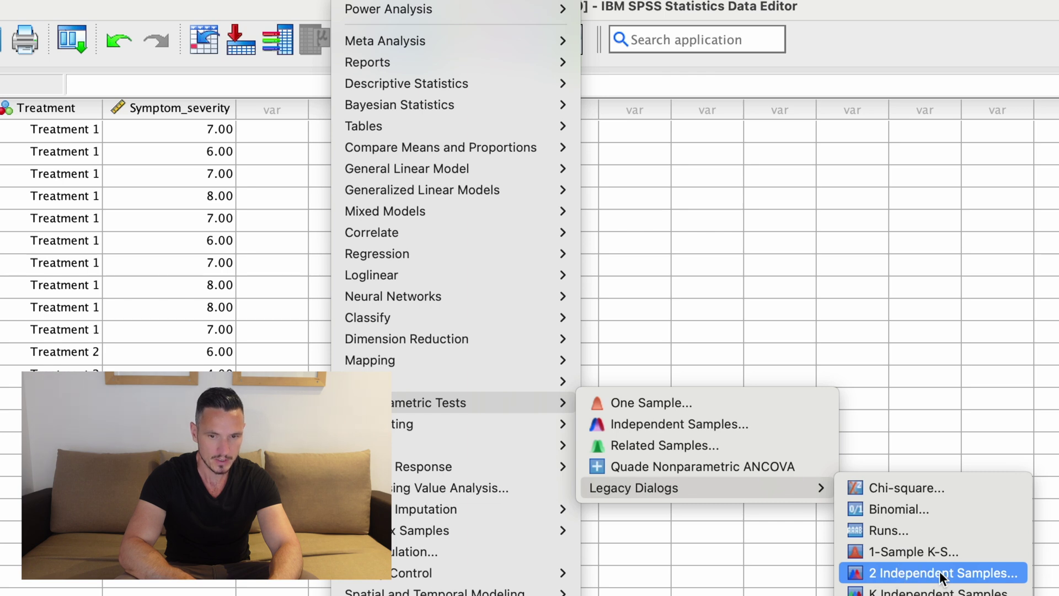
click(960, 573)
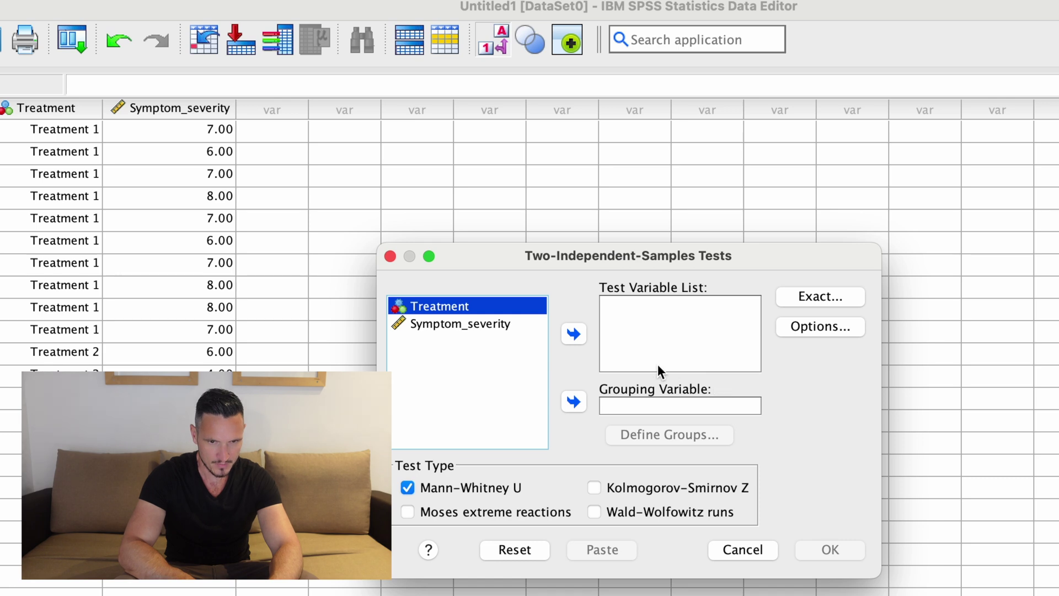
click(430, 305)
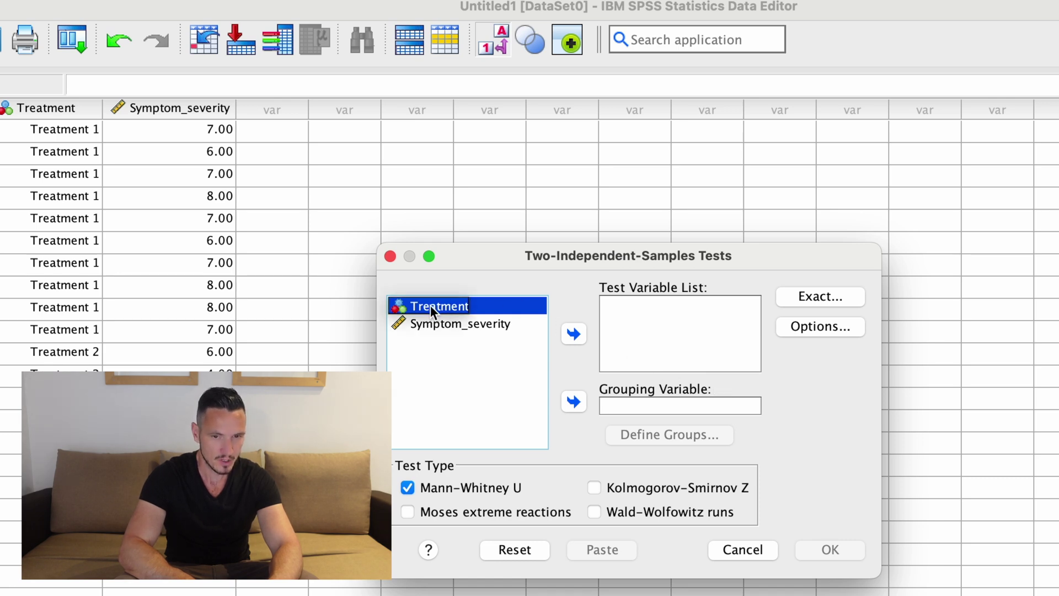
click(575, 412)
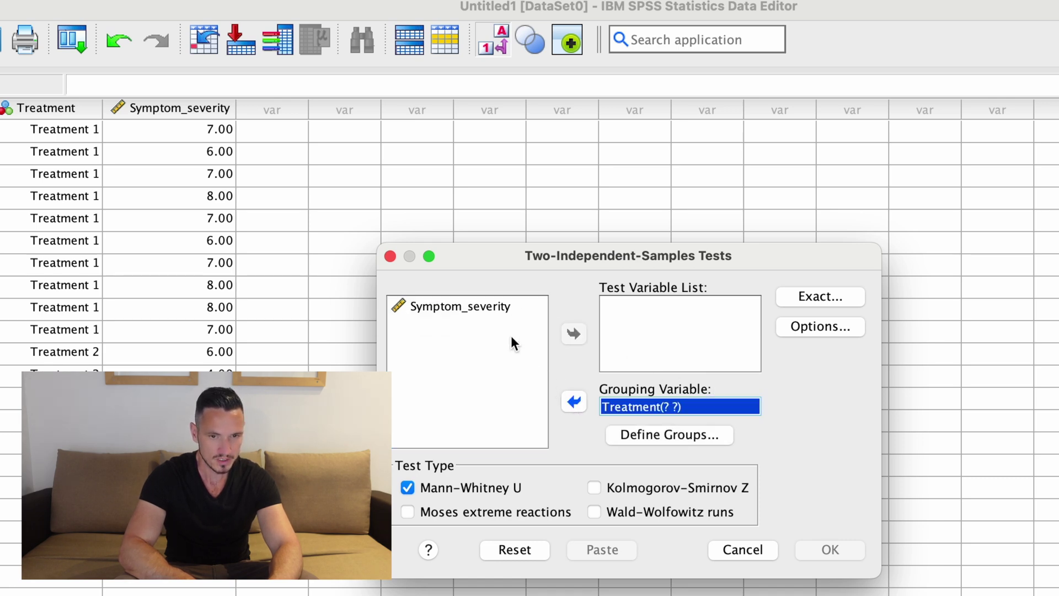
click(473, 308)
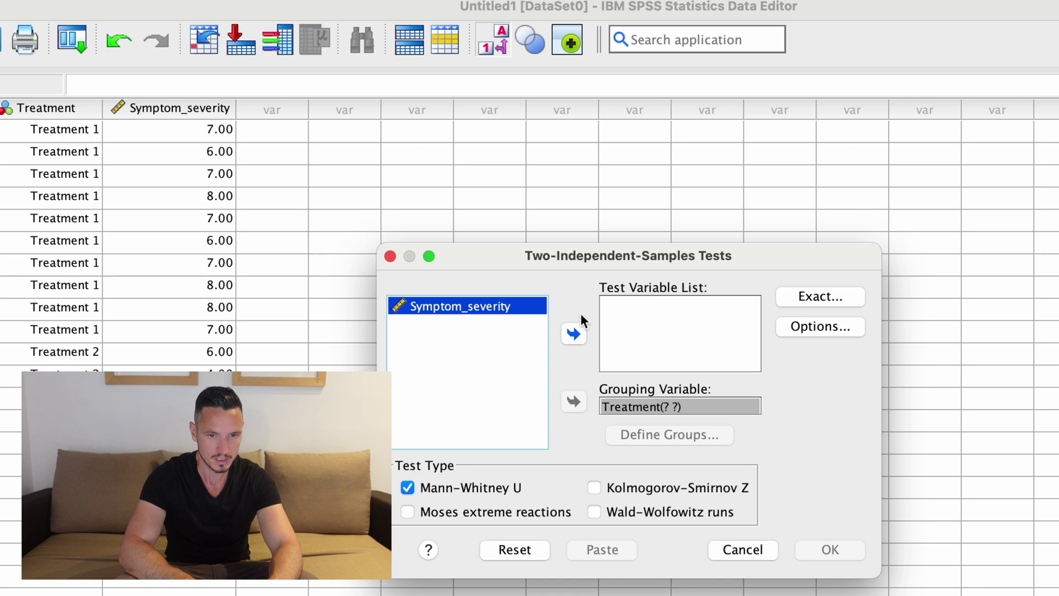
click(573, 334)
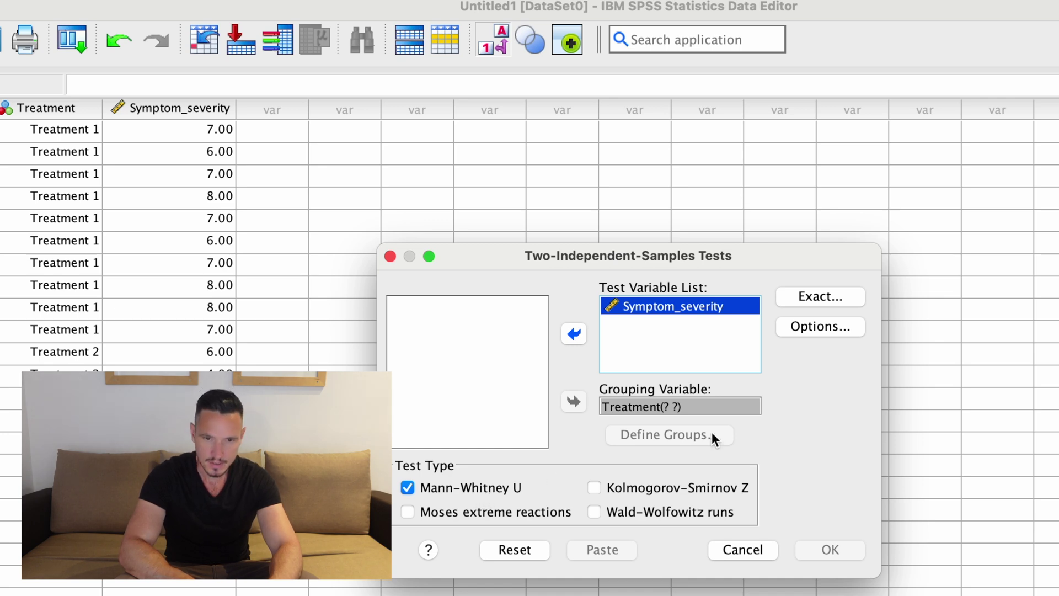
- Define the Treatment groups as 1 and 2 and run the Mann-Whitney U test
click(642, 406)
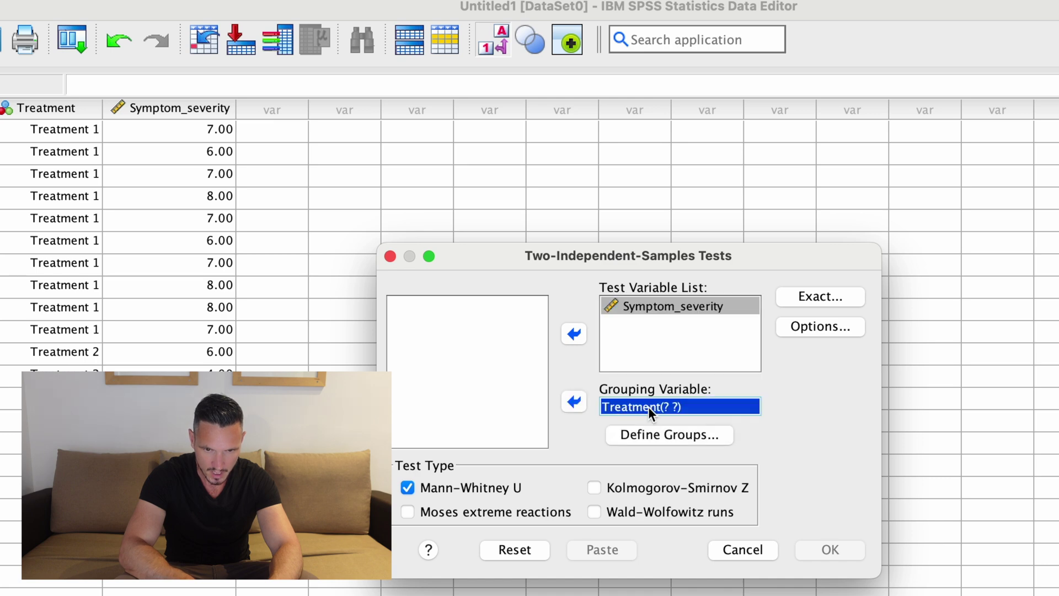
click(663, 435)
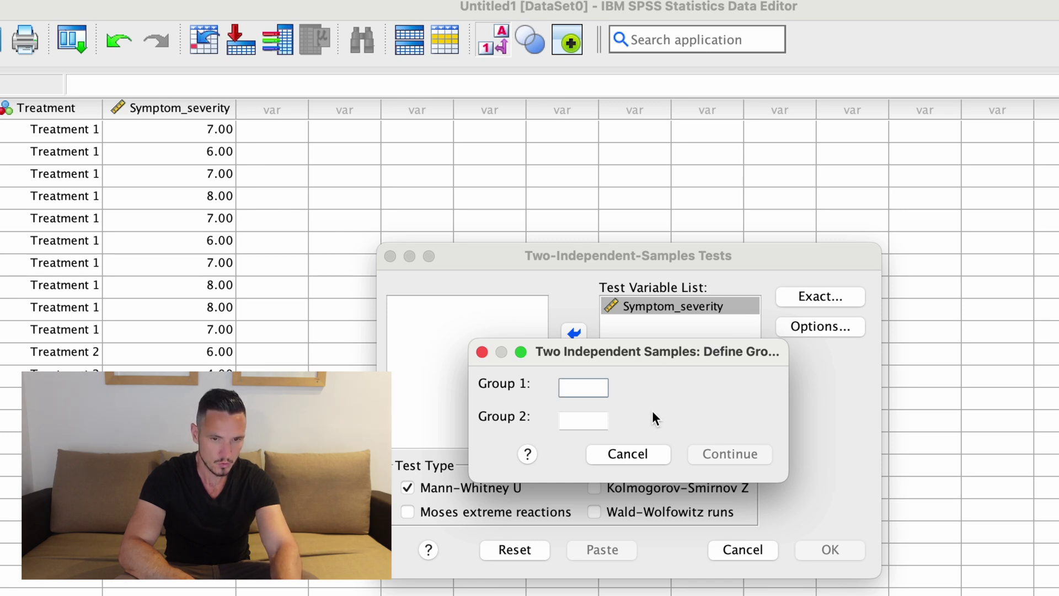
text(1)
click(582, 421)
text(2)
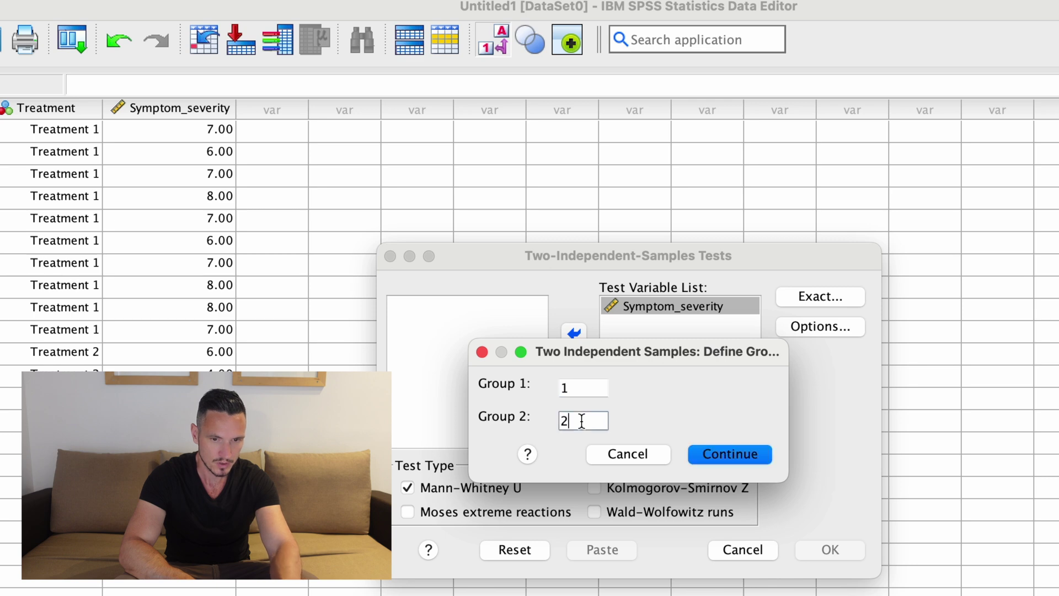
click(736, 453)
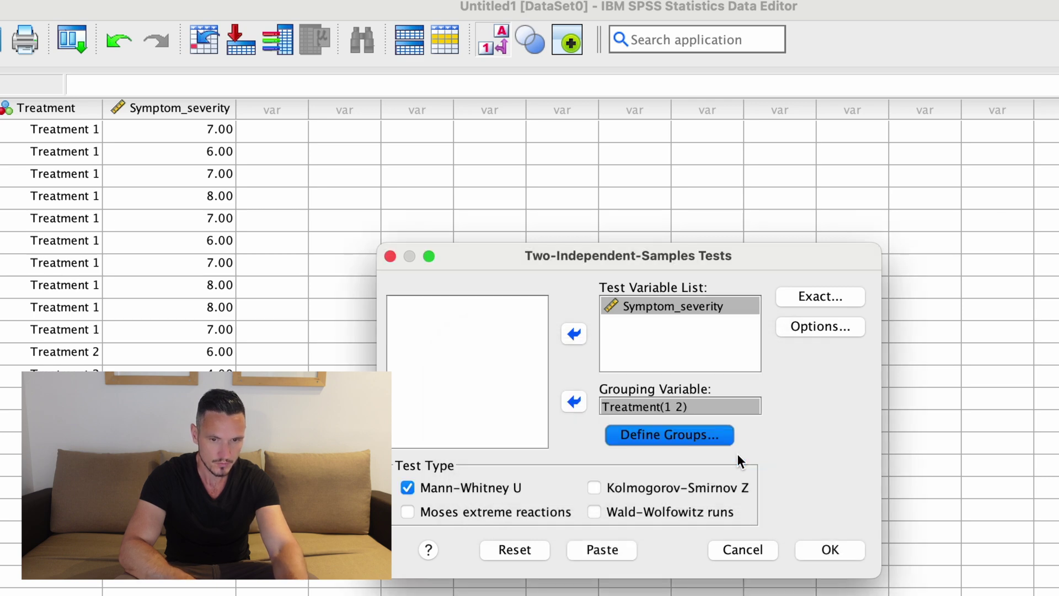
click(826, 547)
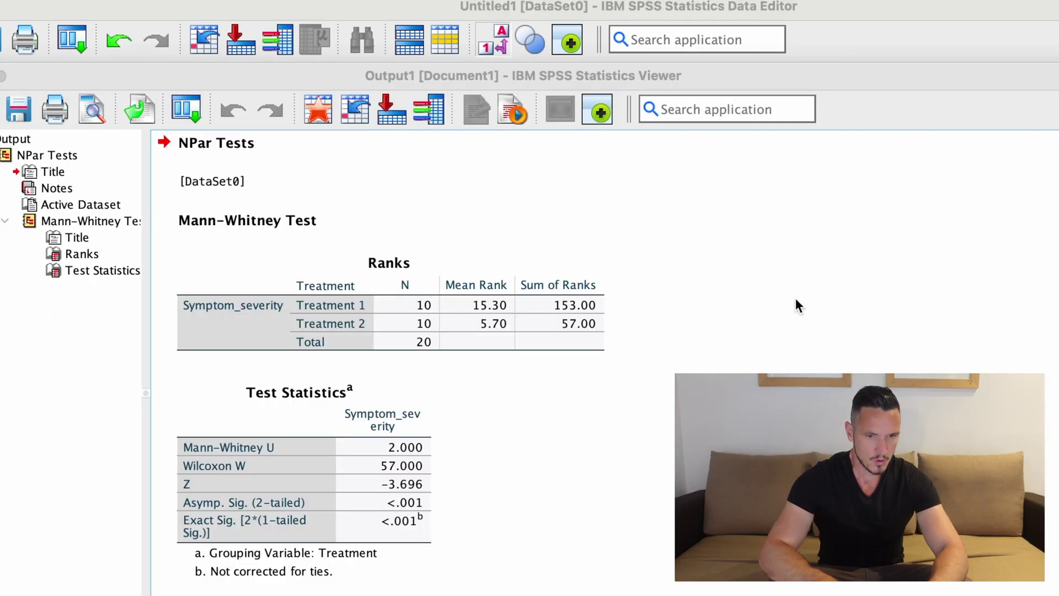
- Examine the significance values in the Test Statistics table and the mean ranks of both treatments in the Ranks table
click(284, 394)
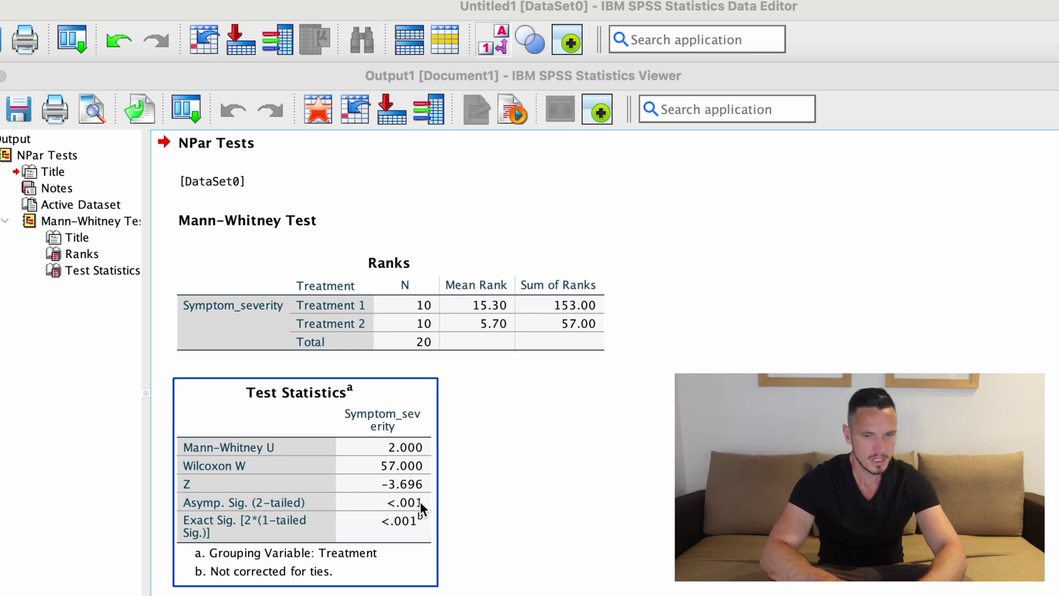
click(517, 505)
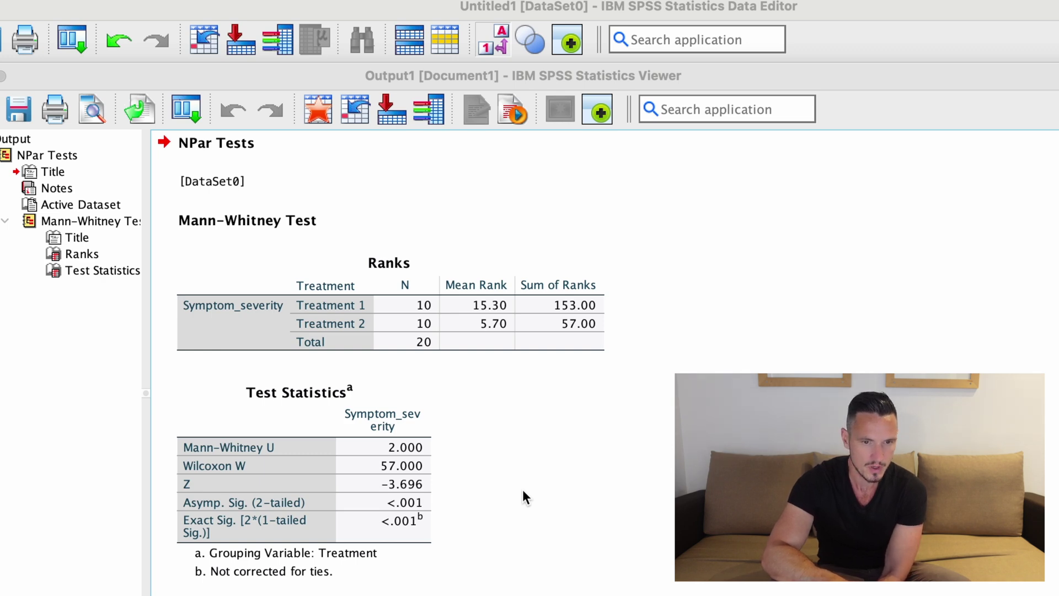
click(564, 299)
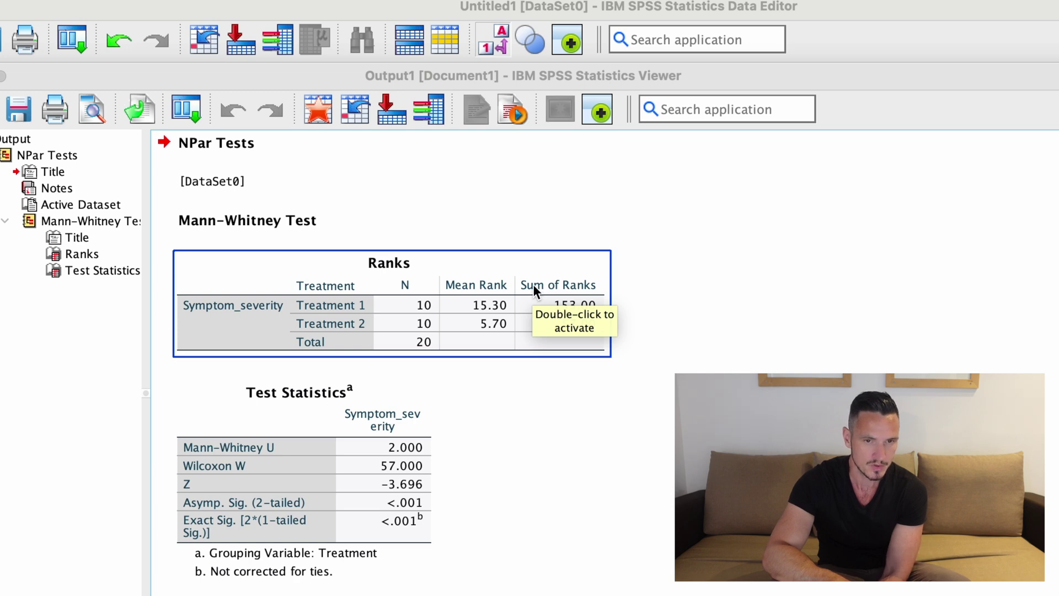
click(399, 15)
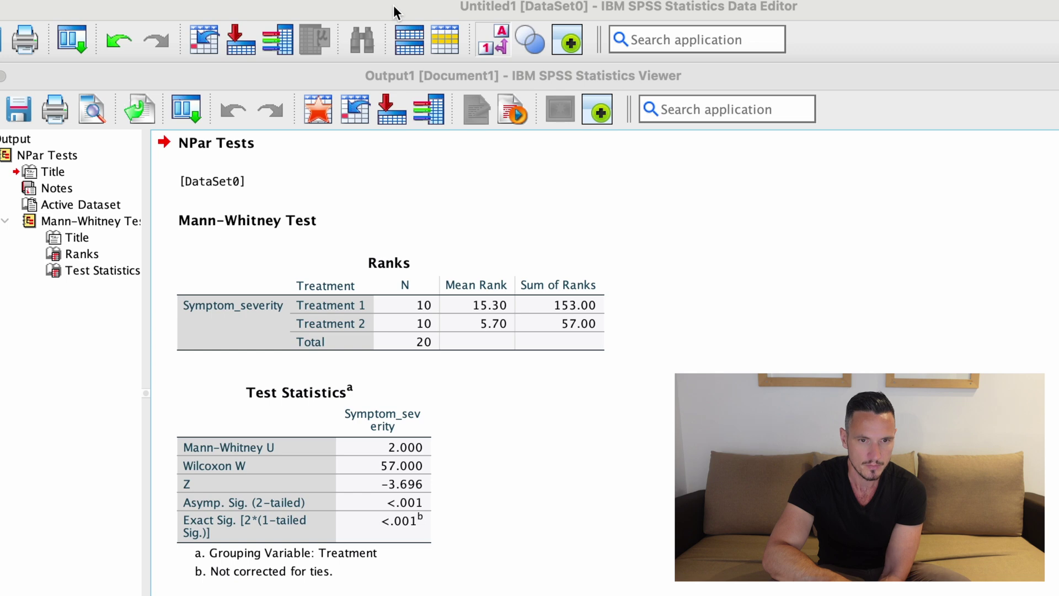
- Set up a Means comparison with Treatment as the independent variable and Symptom_severity as the dependent variable
click(367, 9)
mouse_move(408, 182)
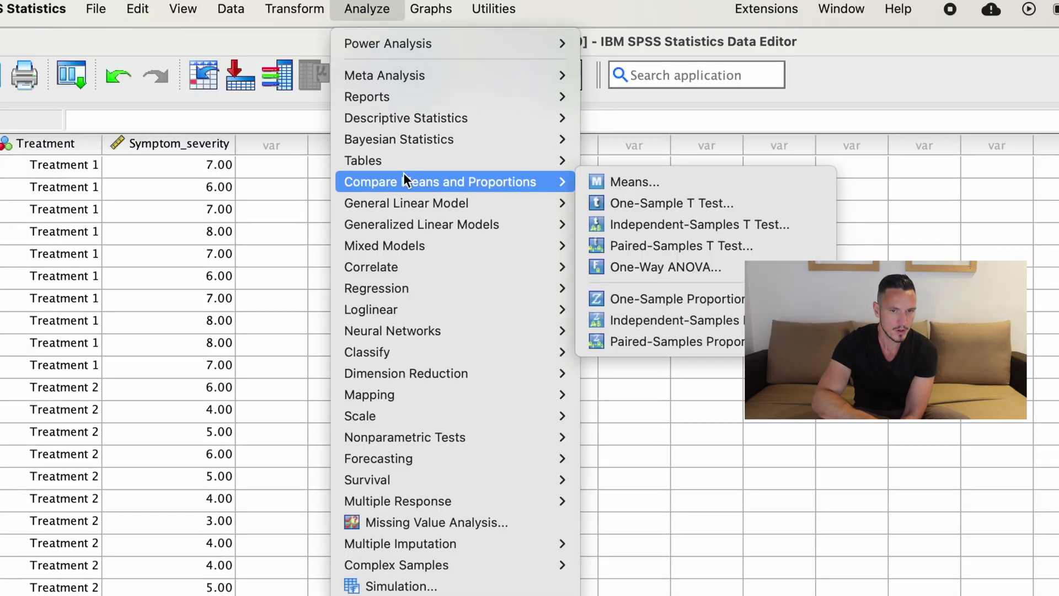
click(599, 182)
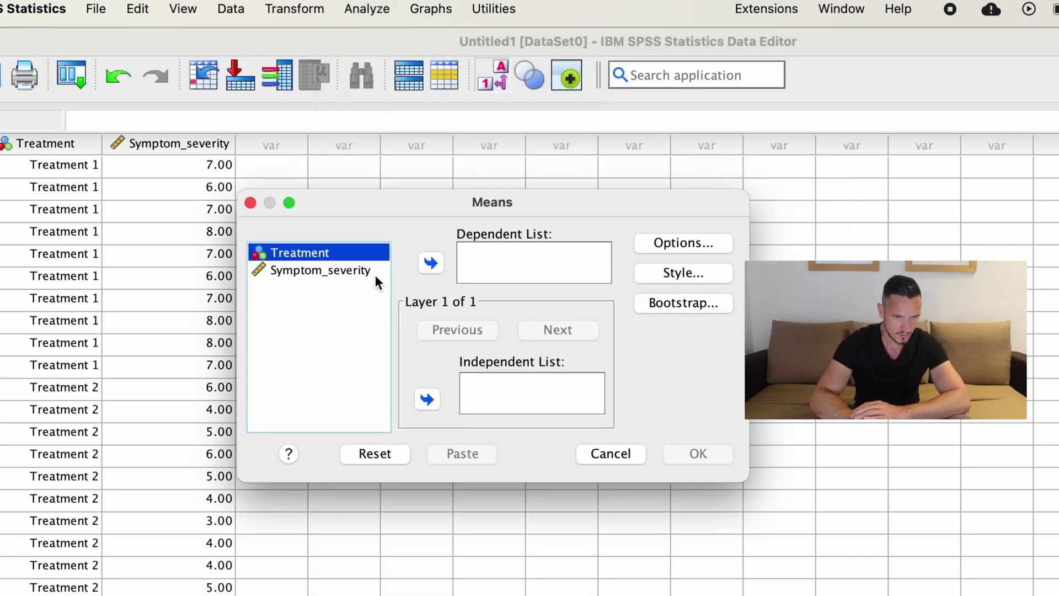
click(427, 400)
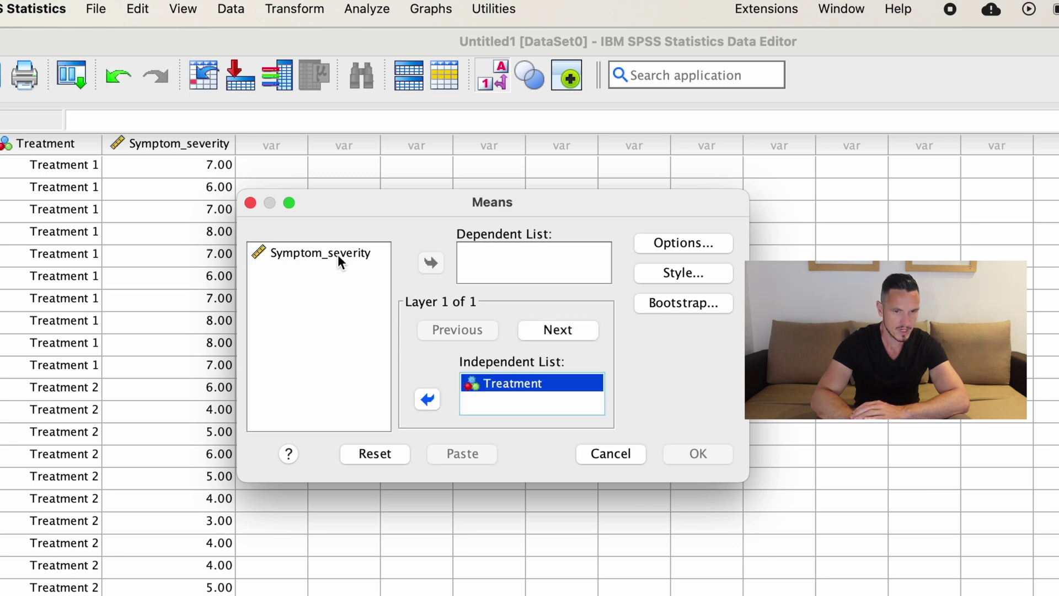
click(338, 254)
click(430, 263)
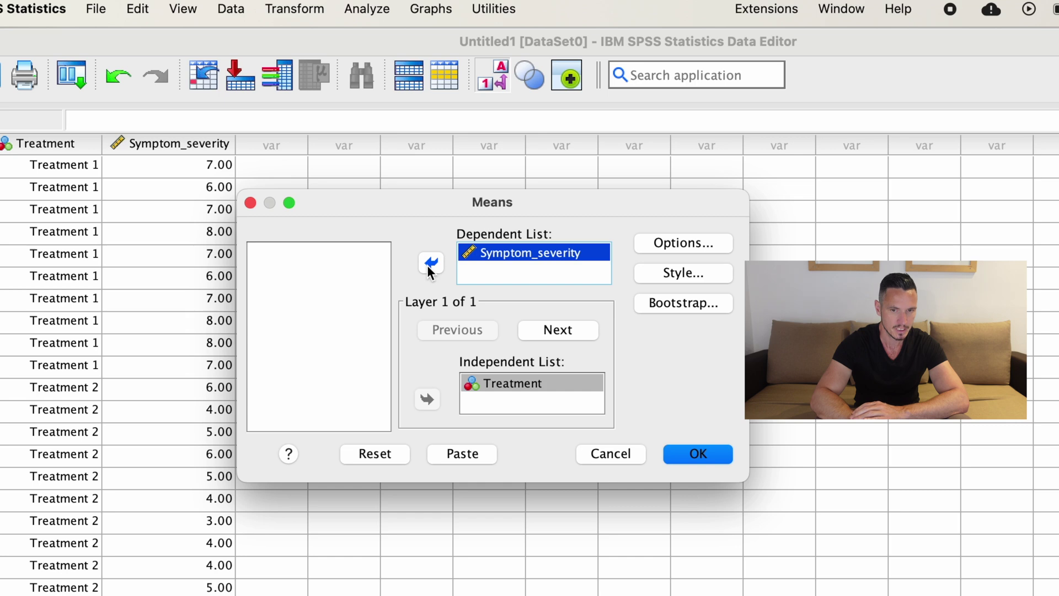
- Replace the Mean, Number of Cases and Standard Deviation cell statistics with Median only and run the Means analysis
click(677, 243)
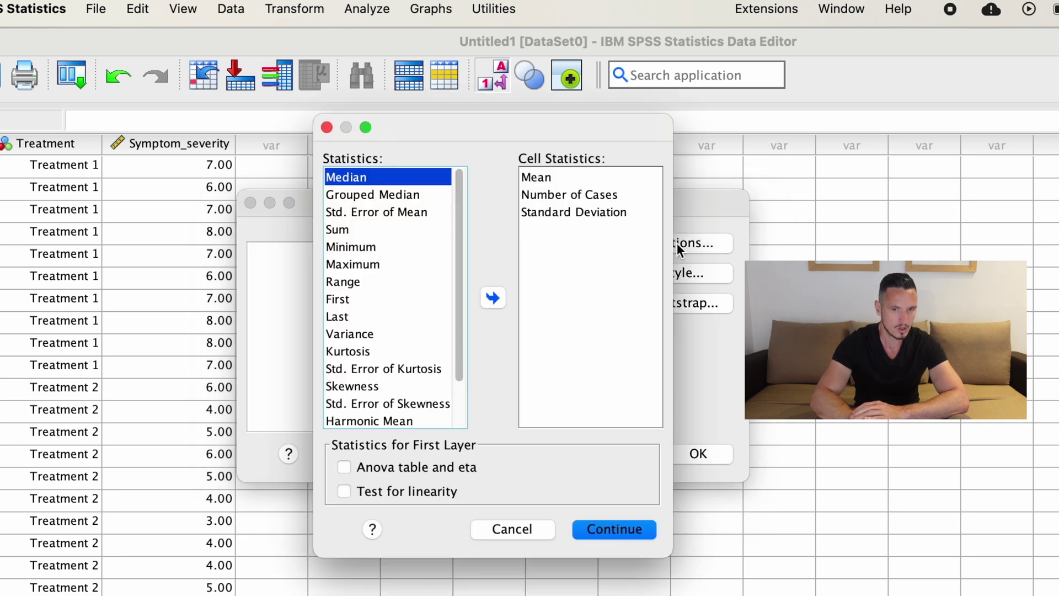
click(583, 178)
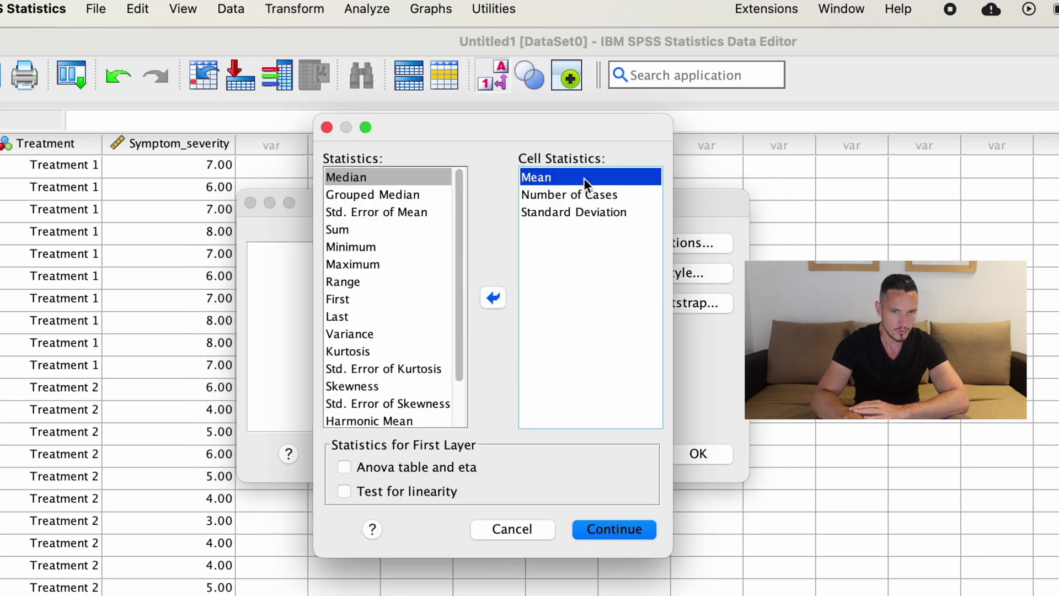
key(shift+Down)
key(shift+Down)
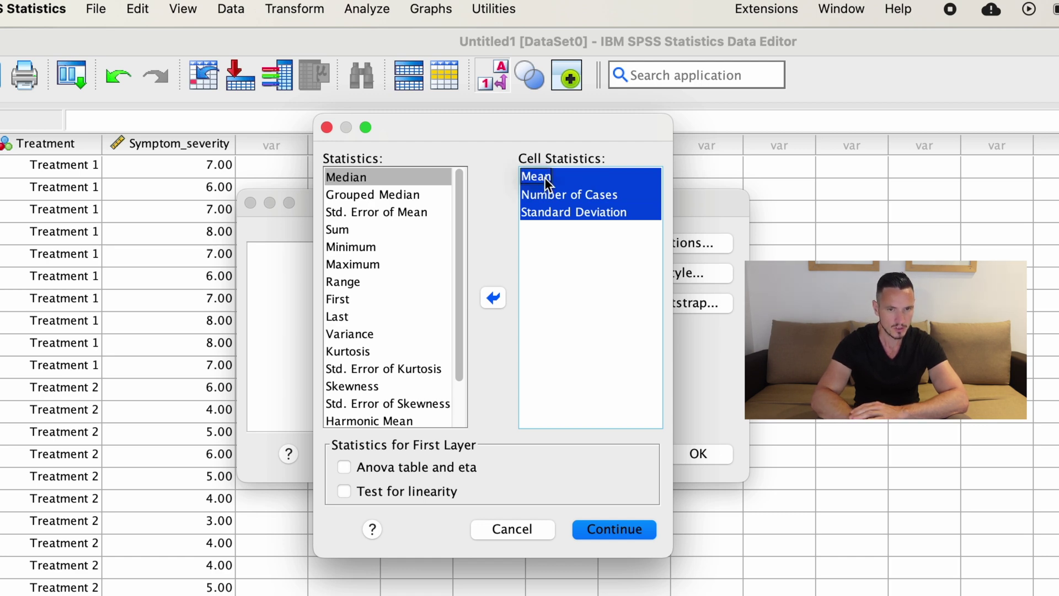
click(495, 298)
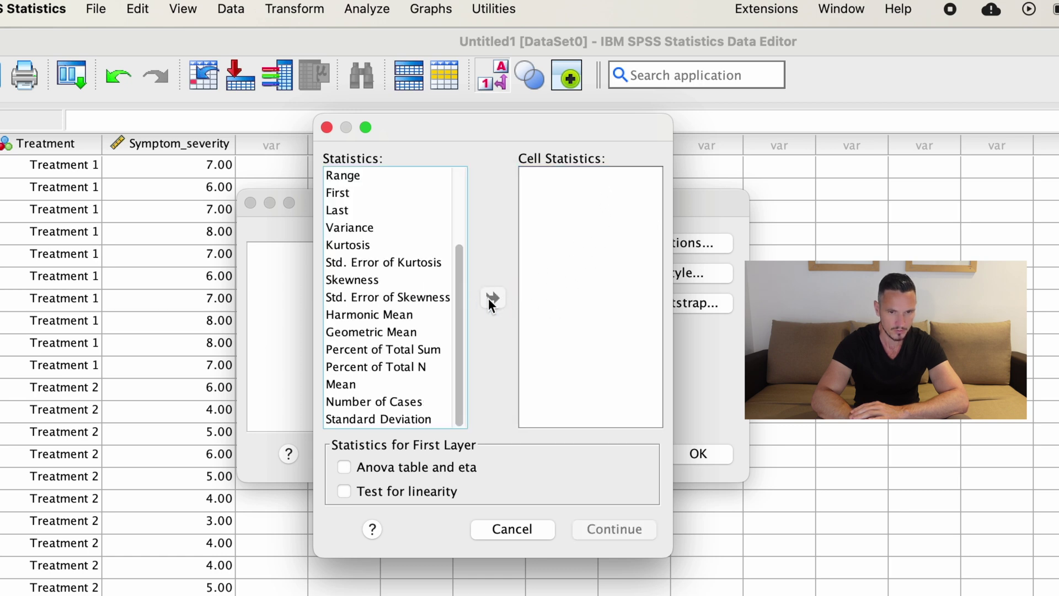
scroll(404, 340, up, 3)
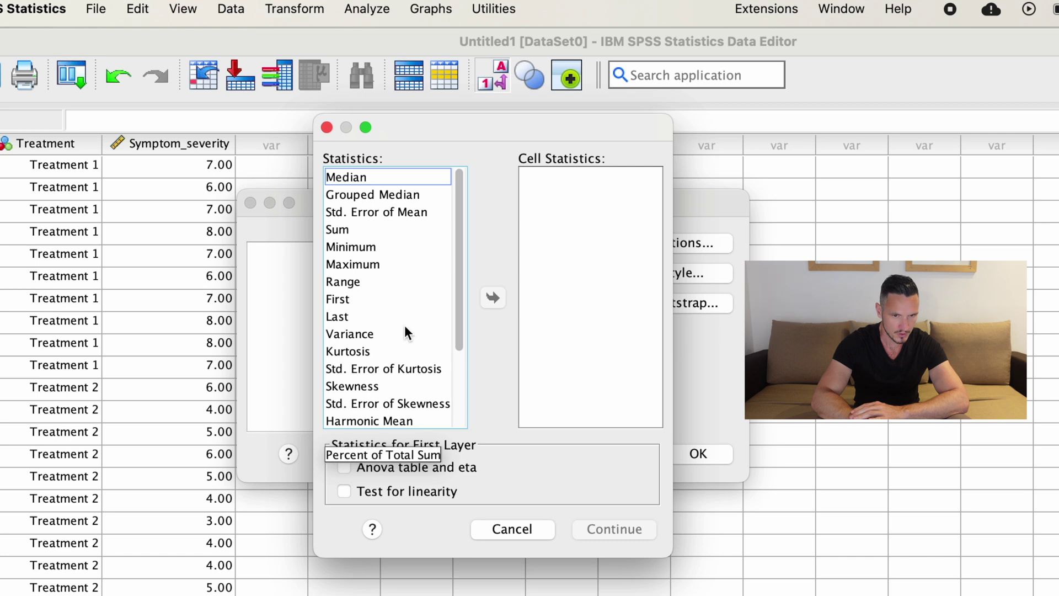
click(356, 178)
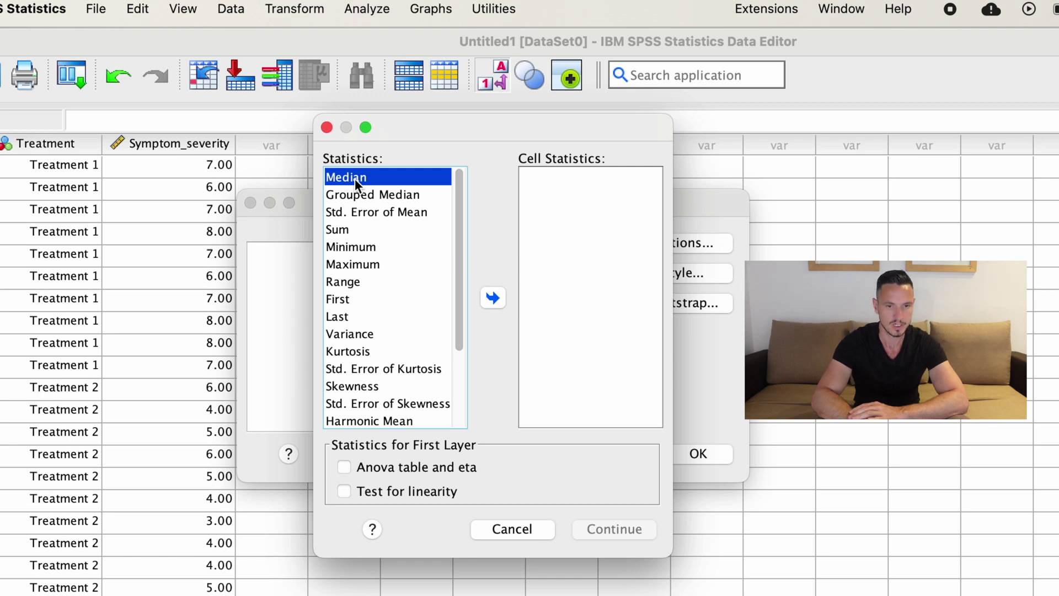
click(488, 297)
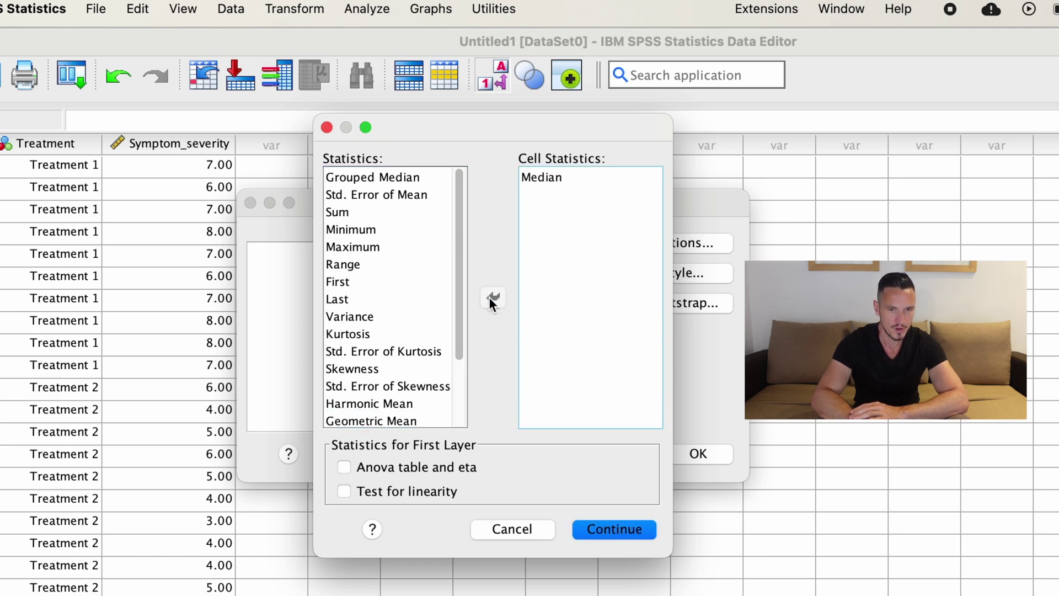
click(647, 531)
click(690, 452)
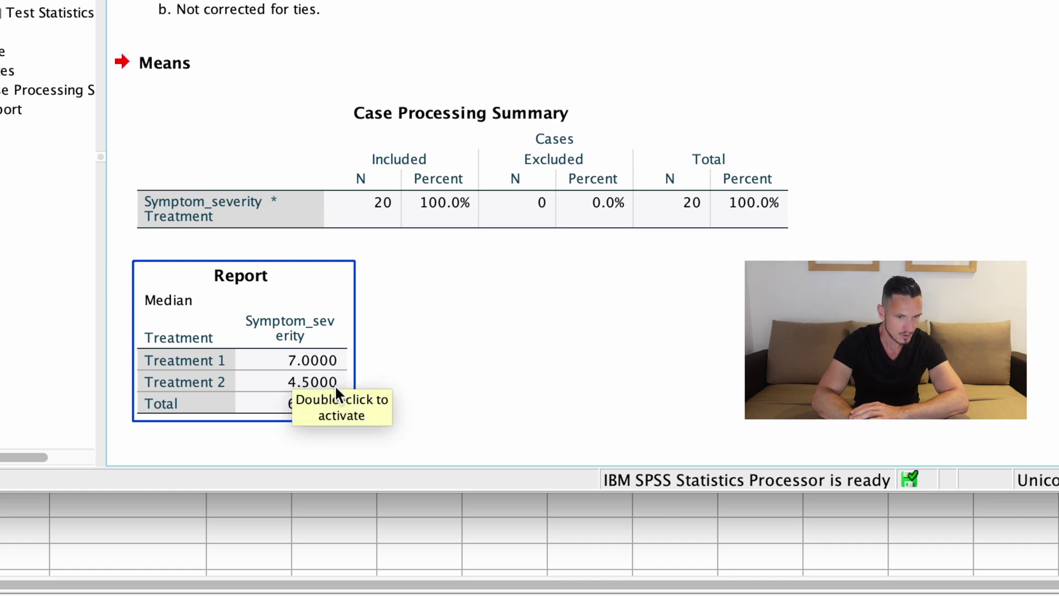
- Examine the treatment medians in the Report table and place the Word results write-up beside the SPSS output
click(532, 332)
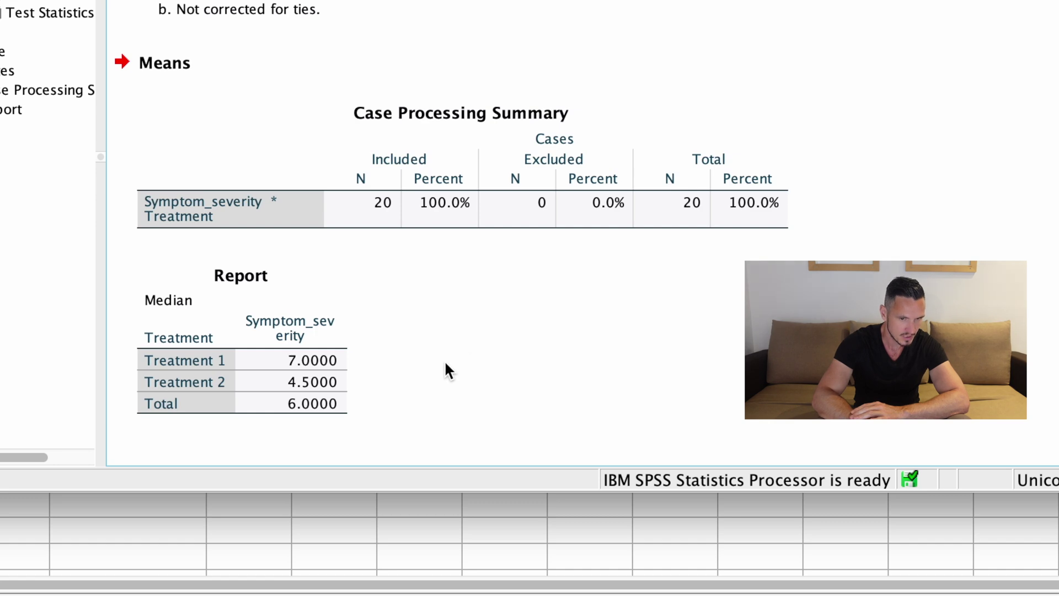
click(321, 359)
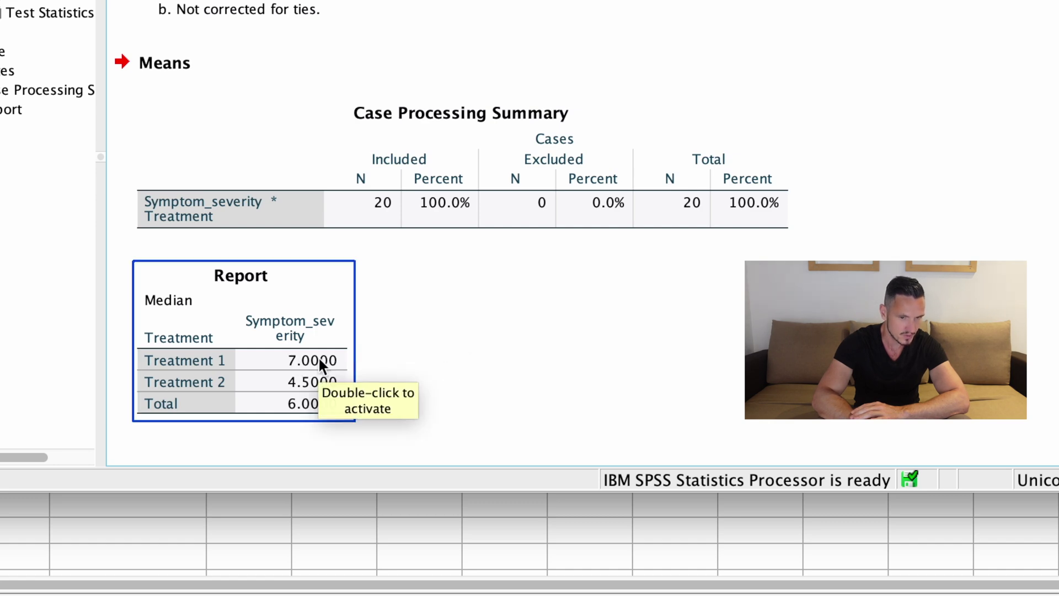
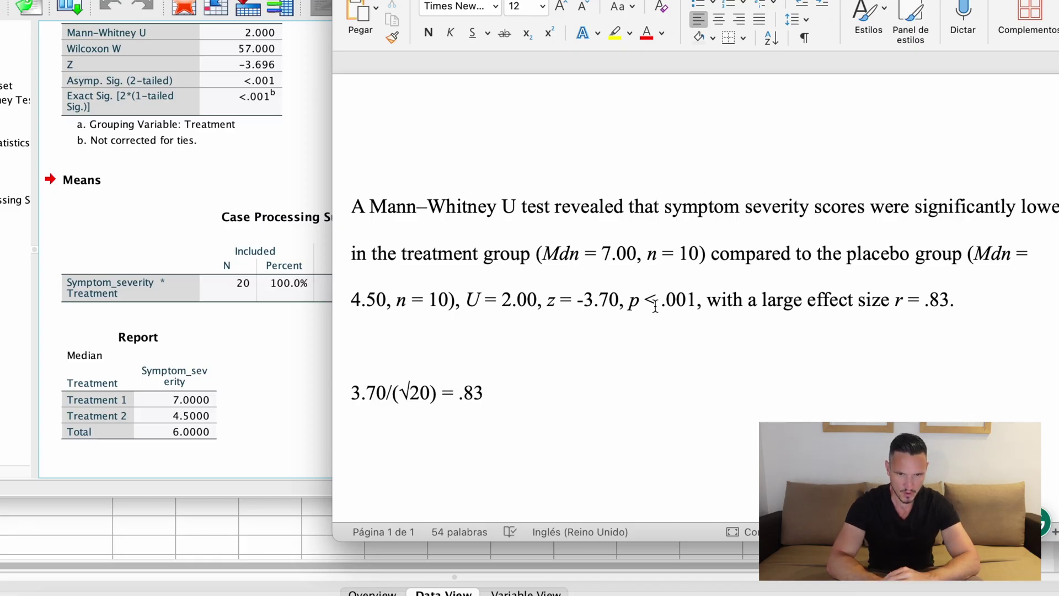
drag(662, 2, 574, 0)
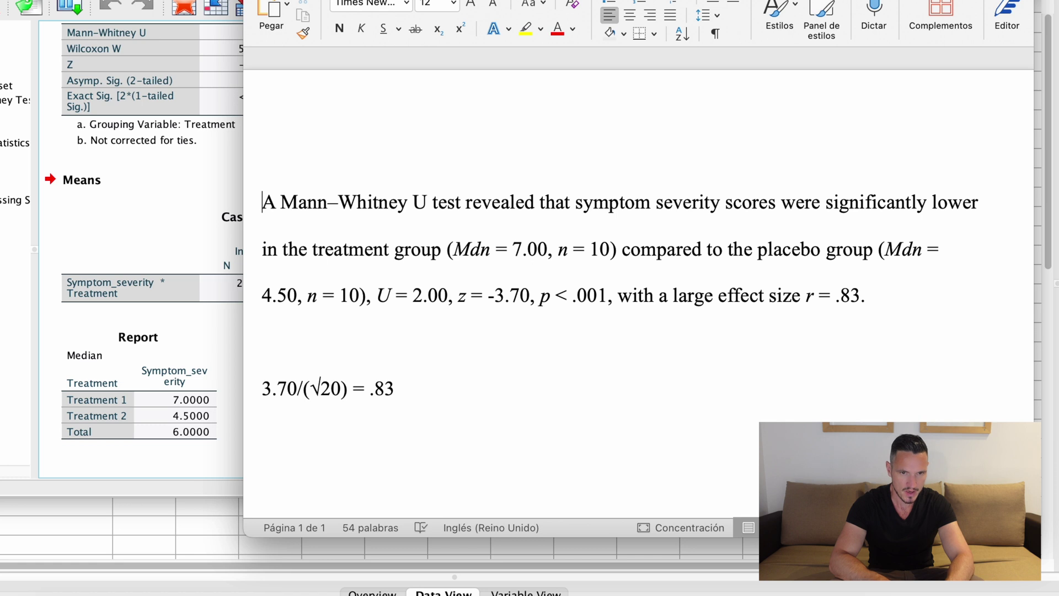
drag(607, 1, 726, 0)
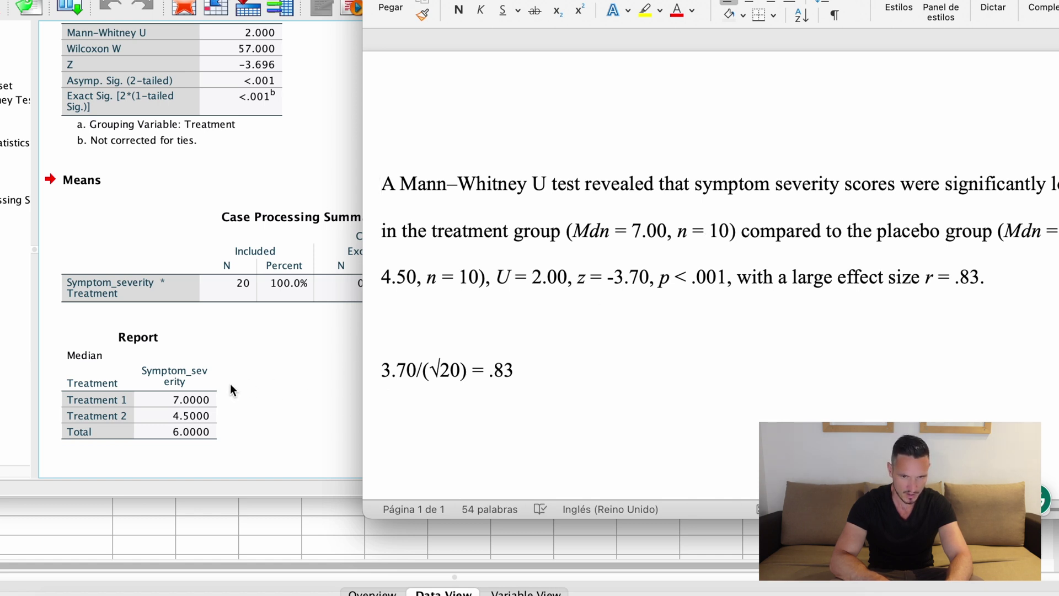
- Check the first group's median and sample size in the Word write-up against the SPSS Report and Ranks tables
click(135, 400)
click(252, 386)
scroll(252, 386, up, 5)
click(252, 387)
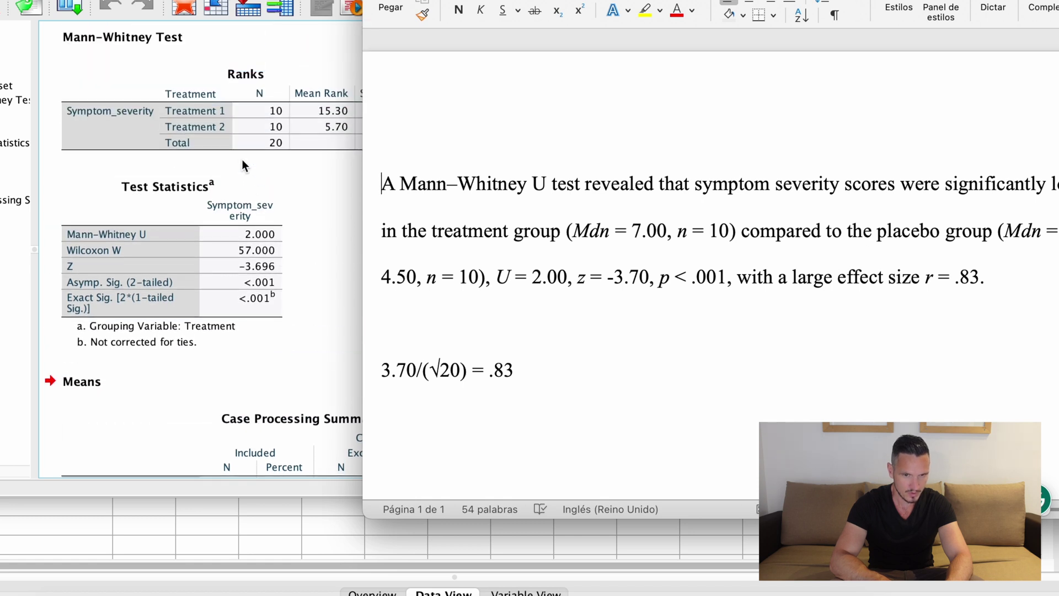
click(272, 42)
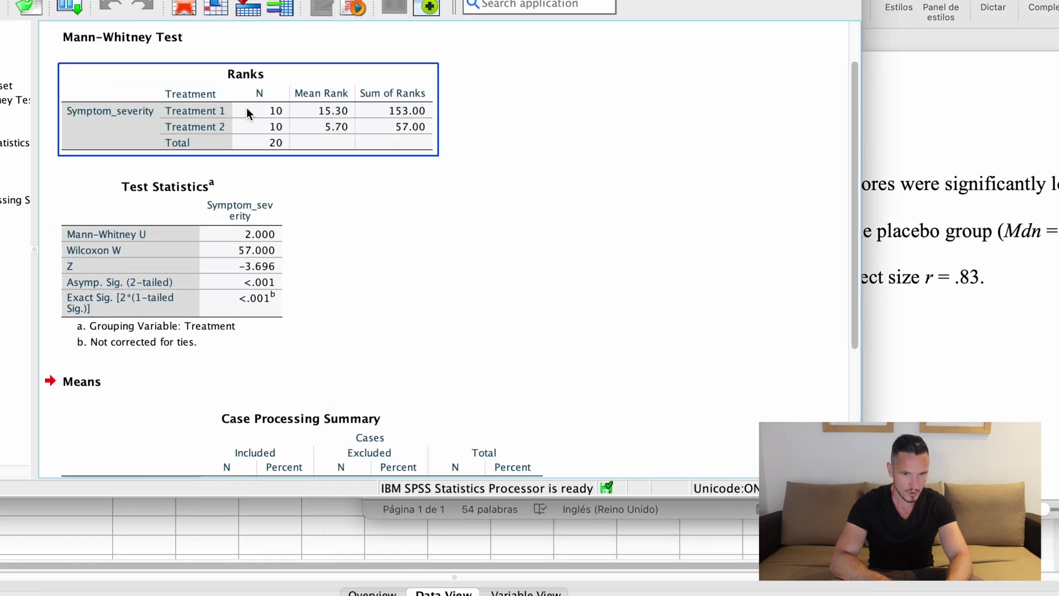
click(992, 246)
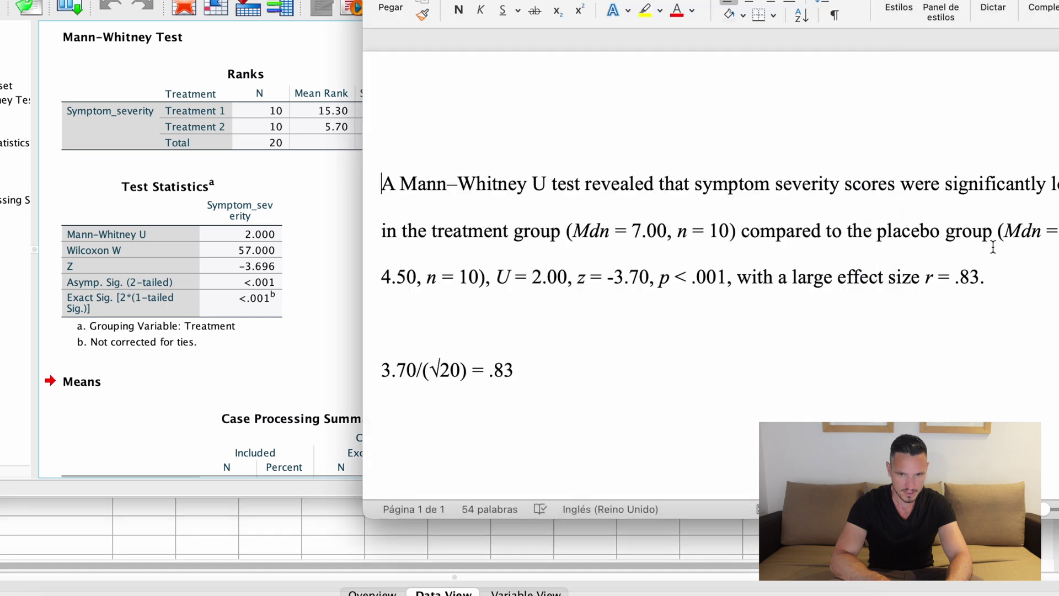
- Check the second group's median and sample size in the write-up against the Report and Ranks tables
scroll(285, 288, down, 5)
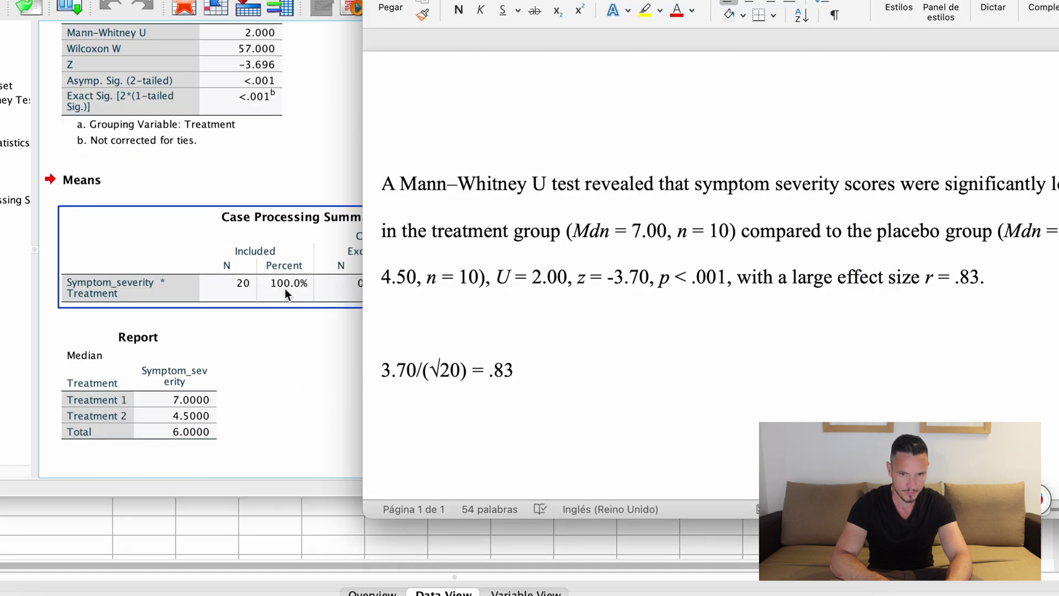
click(162, 417)
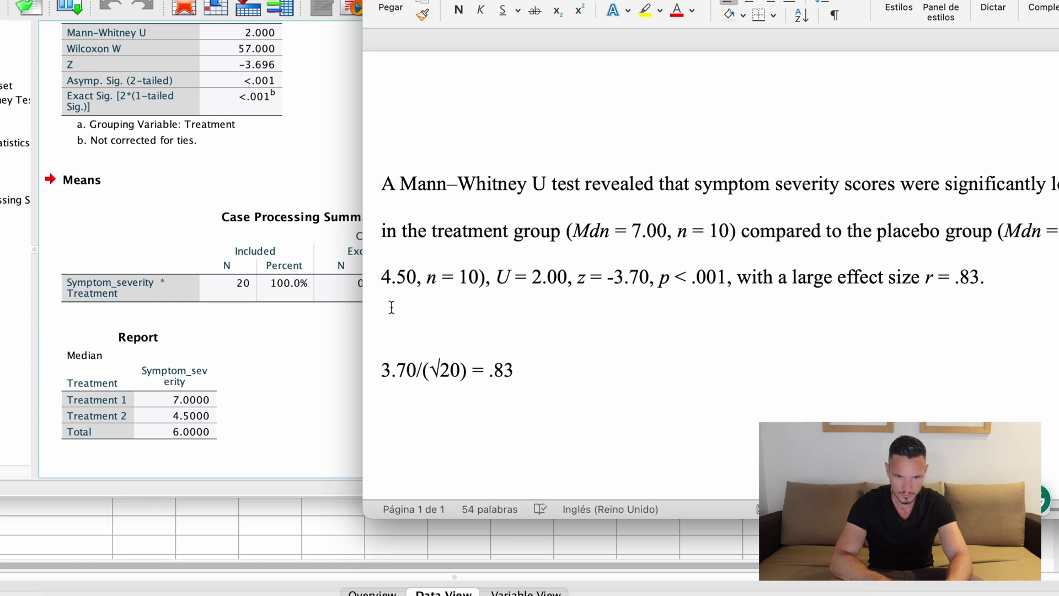
scroll(319, 288, up, 5)
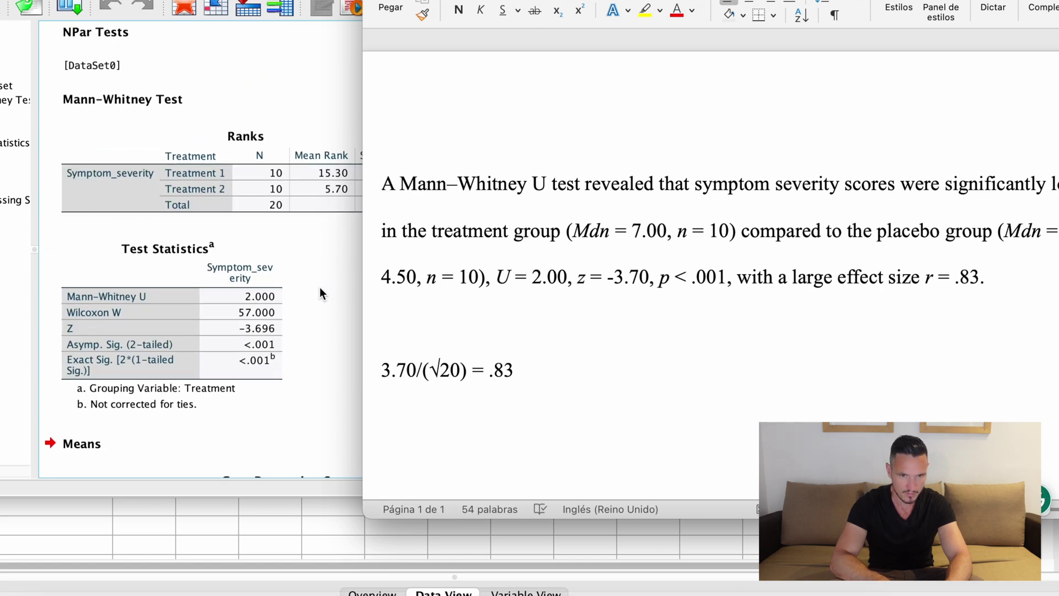
click(268, 195)
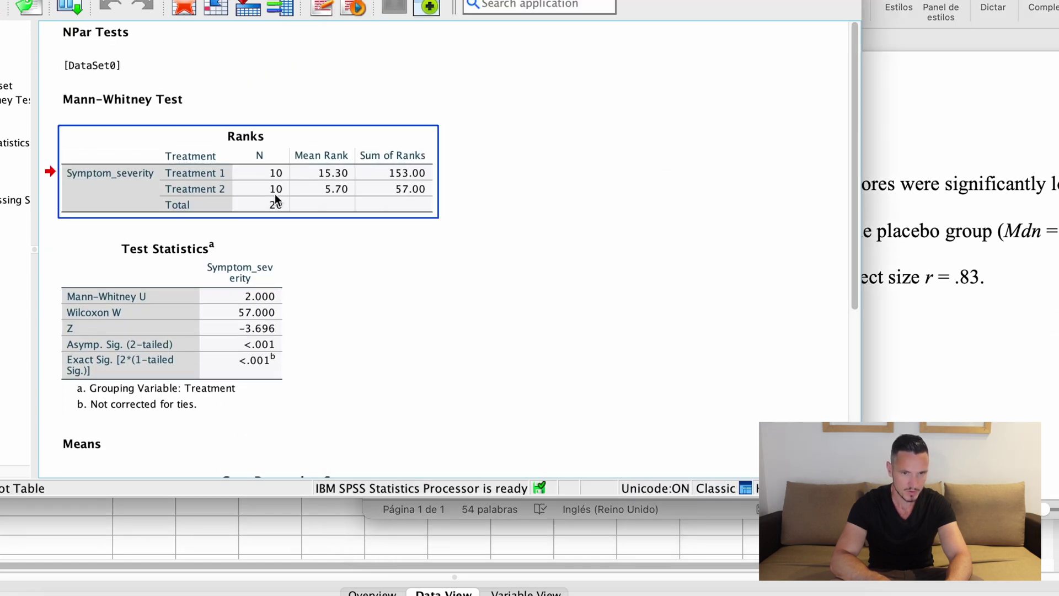
click(1041, 263)
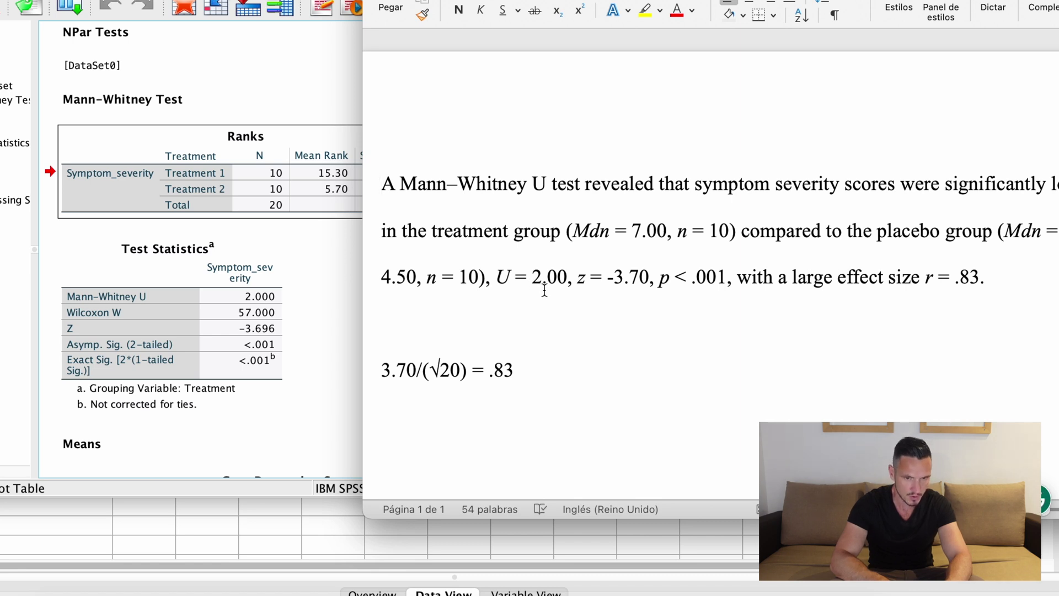
- Compare the U and z values in the write-up with the Mann-Whitney Test Statistics table
click(333, 271)
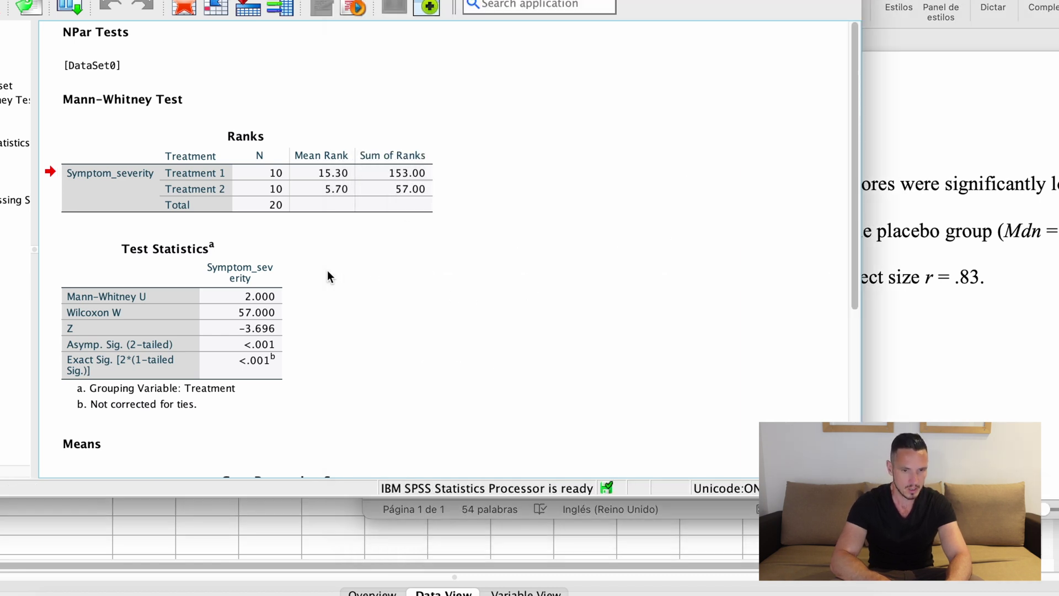
click(190, 249)
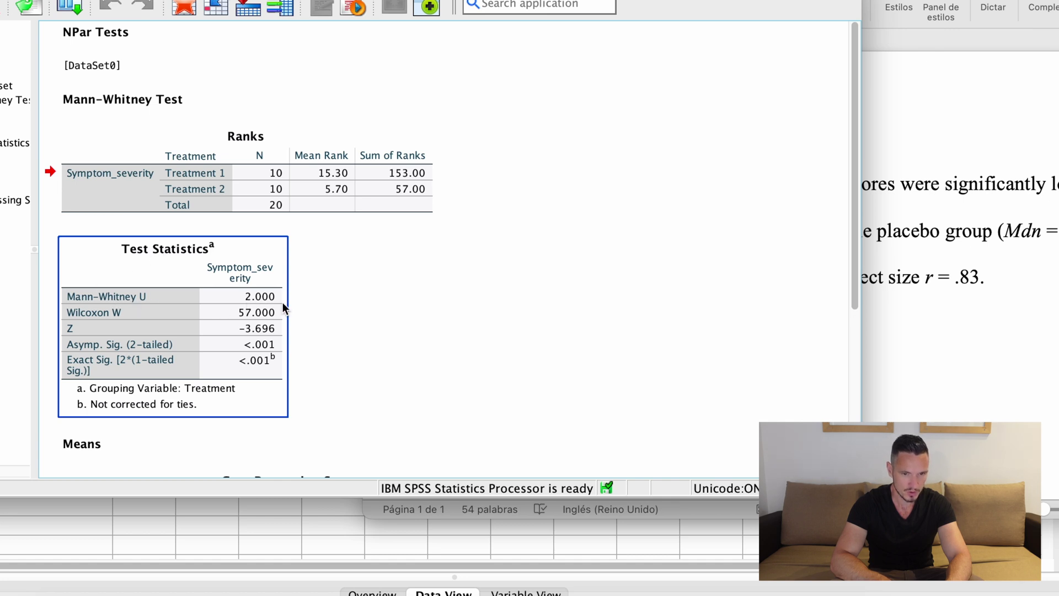
click(1015, 326)
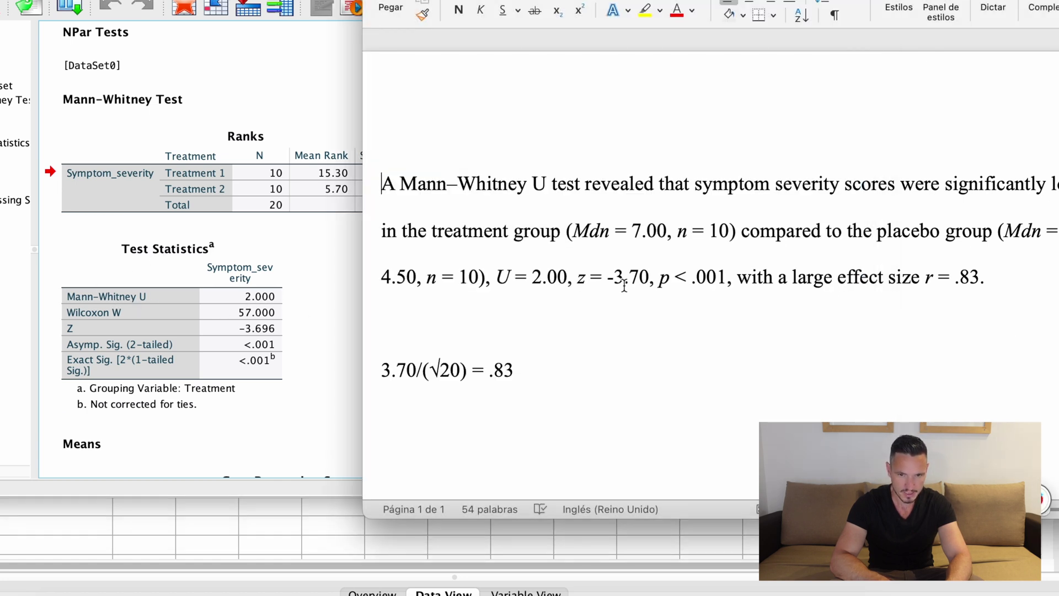